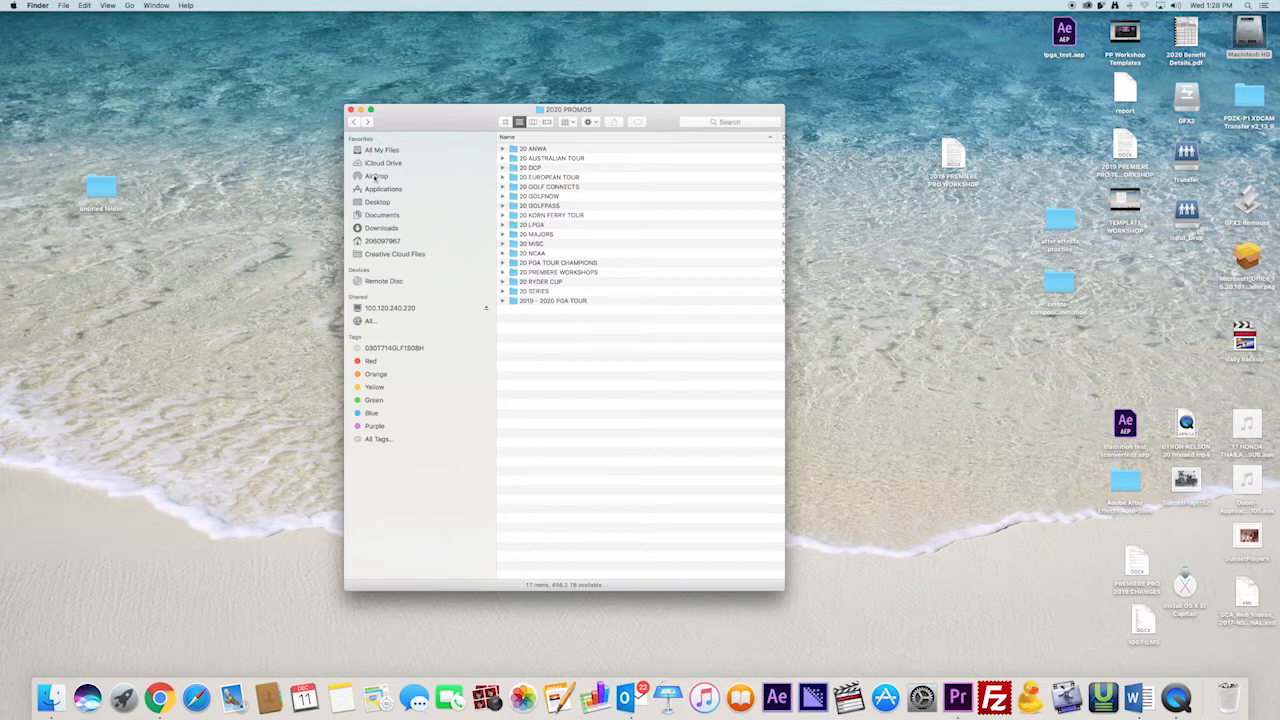
- Open the 20 PREMIERE WORKSHOPS folder and select all media files inside its CLIPS subfolder
{"action": "left_click", "coordinate": [548, 272]}
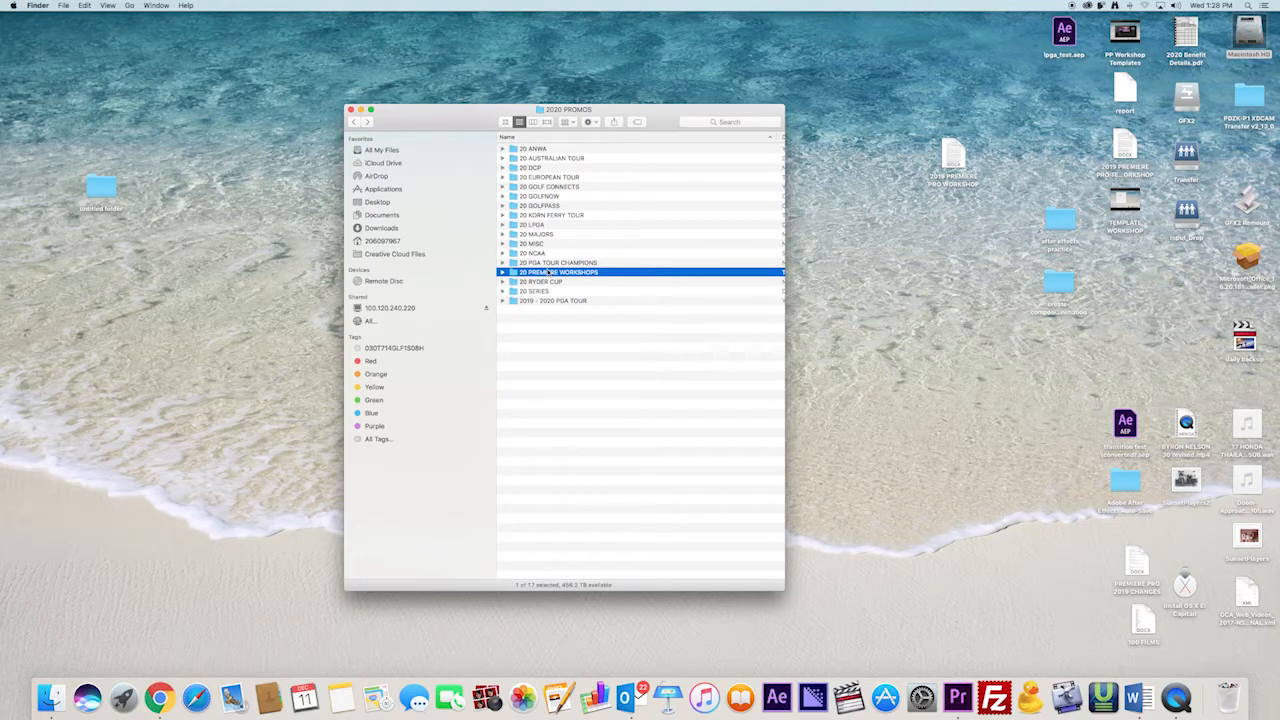
{"action": "left_click", "coordinate": [367, 121]}
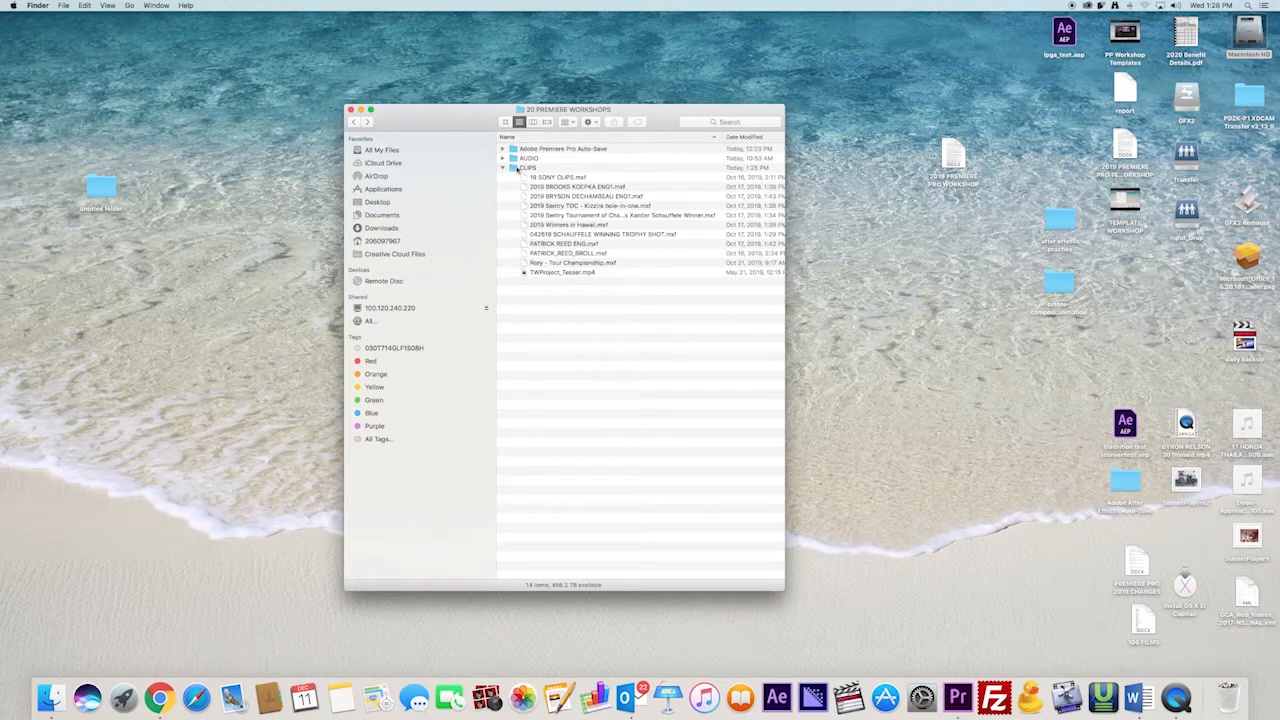
{"action": "left_click", "coordinate": [518, 169]}
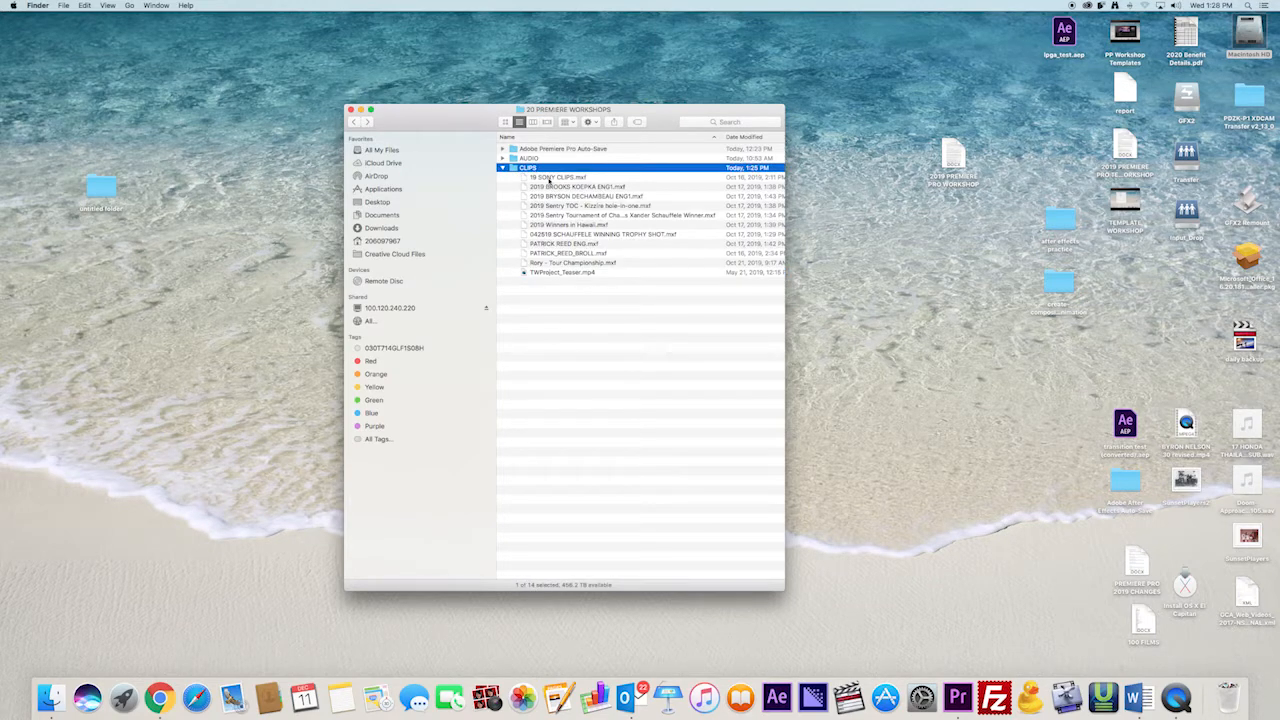
{"action": "left_click", "coordinate": [548, 178]}
{"action": "left_click", "coordinate": [553, 263], "text": "shift"}
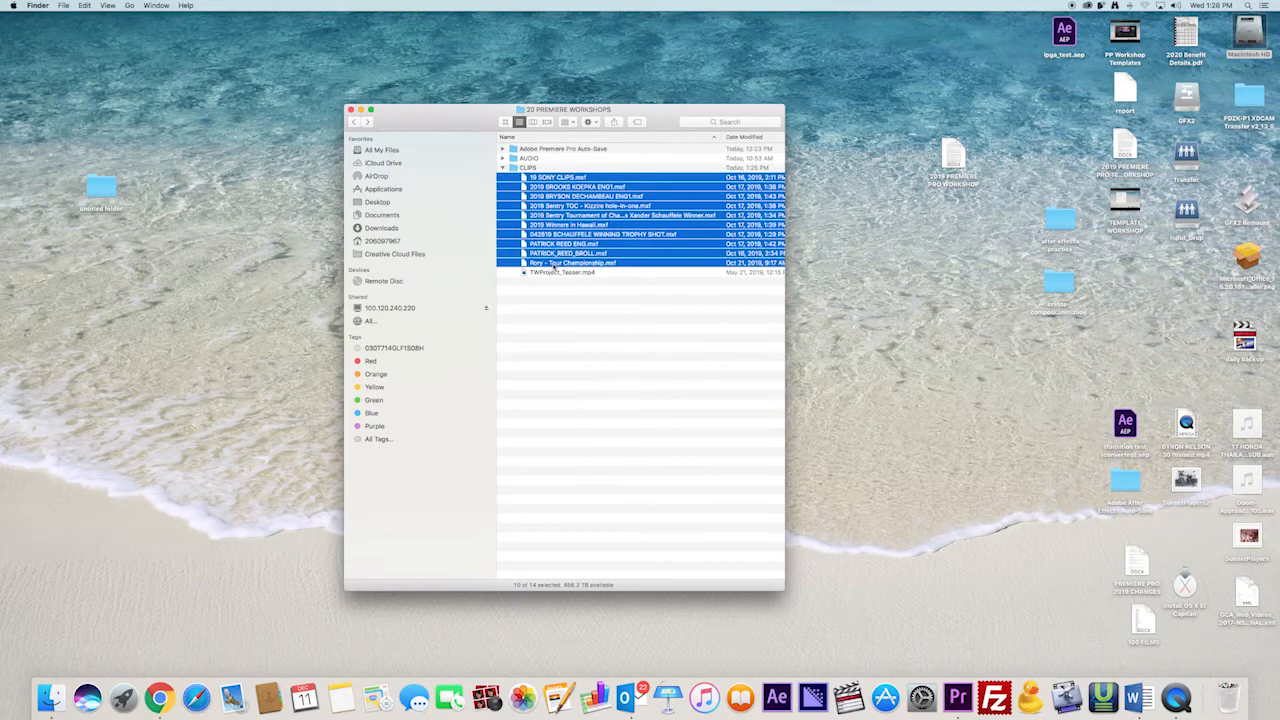
{"action": "left_click", "coordinate": [553, 273], "text": "shift"}
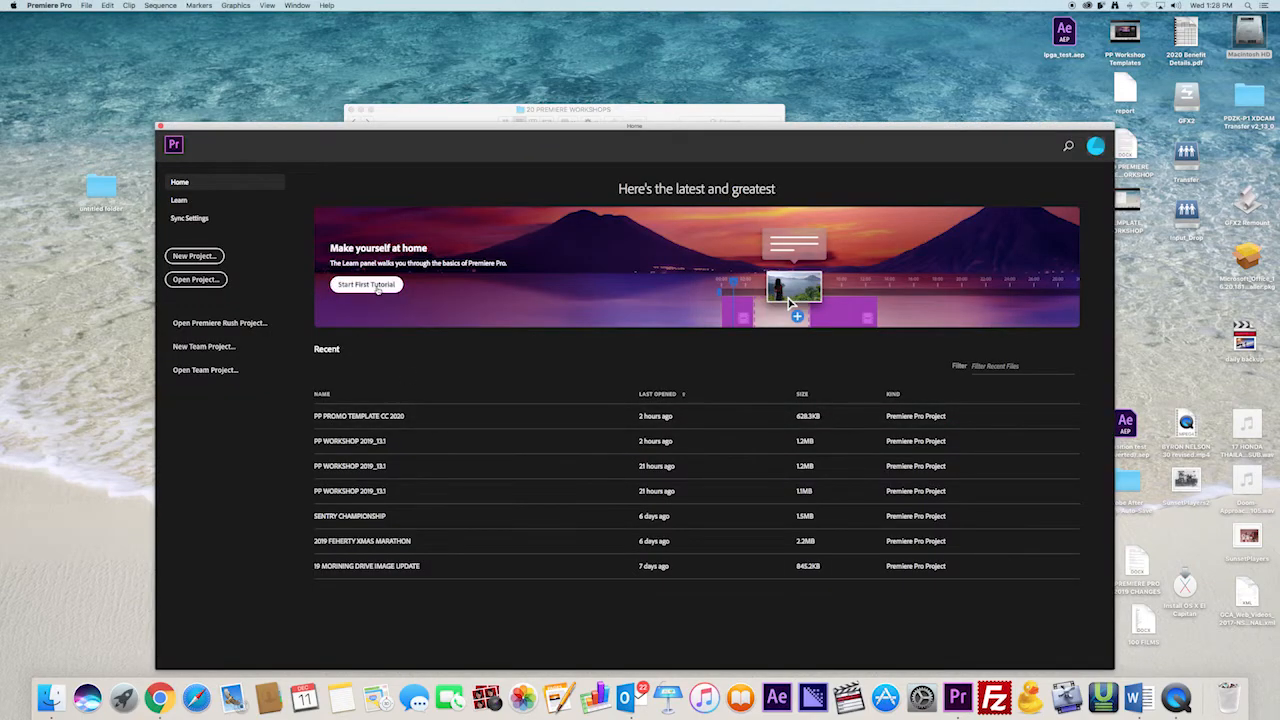
- Start a new project named PREMIERE TEMPLATE WORKSHOP, located in the COMMON ELEMENTS/_PREMIERE PROJECT TEMPLATE folder
{"action": "left_click", "coordinate": [192, 257]}
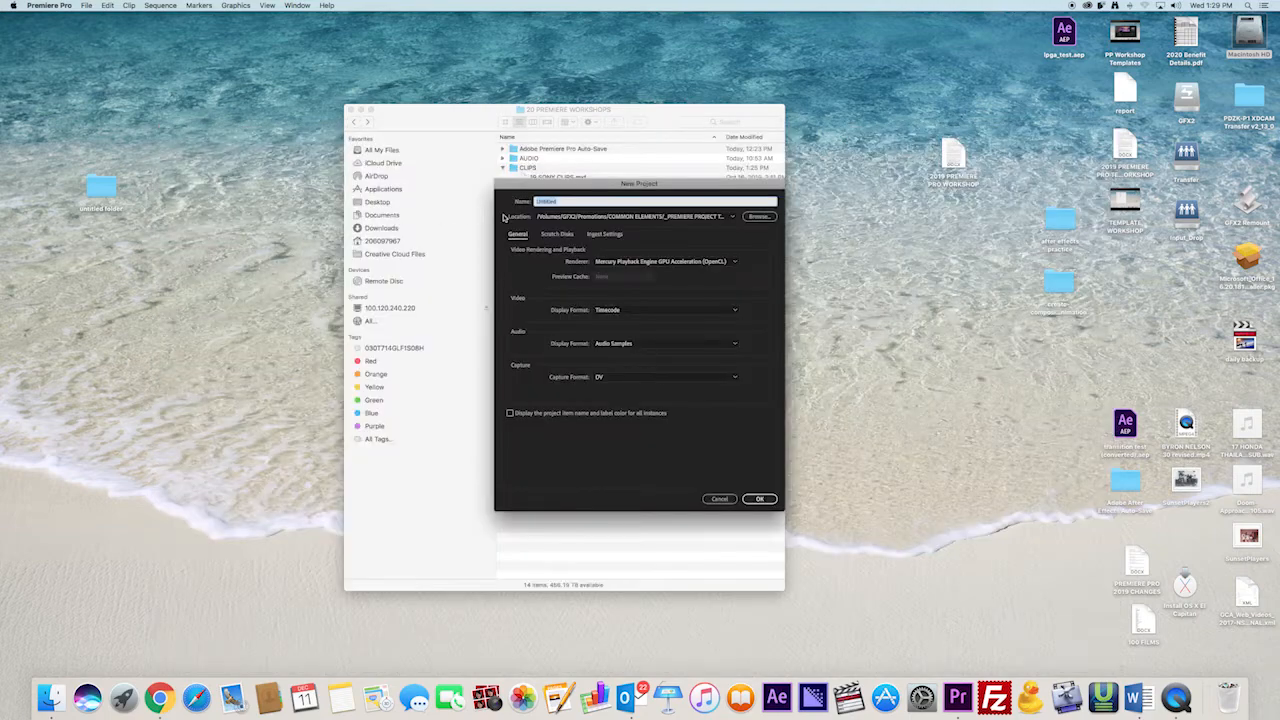
{"action": "type", "text": "PREMIERE TEMPLATE WORKSHOP"}
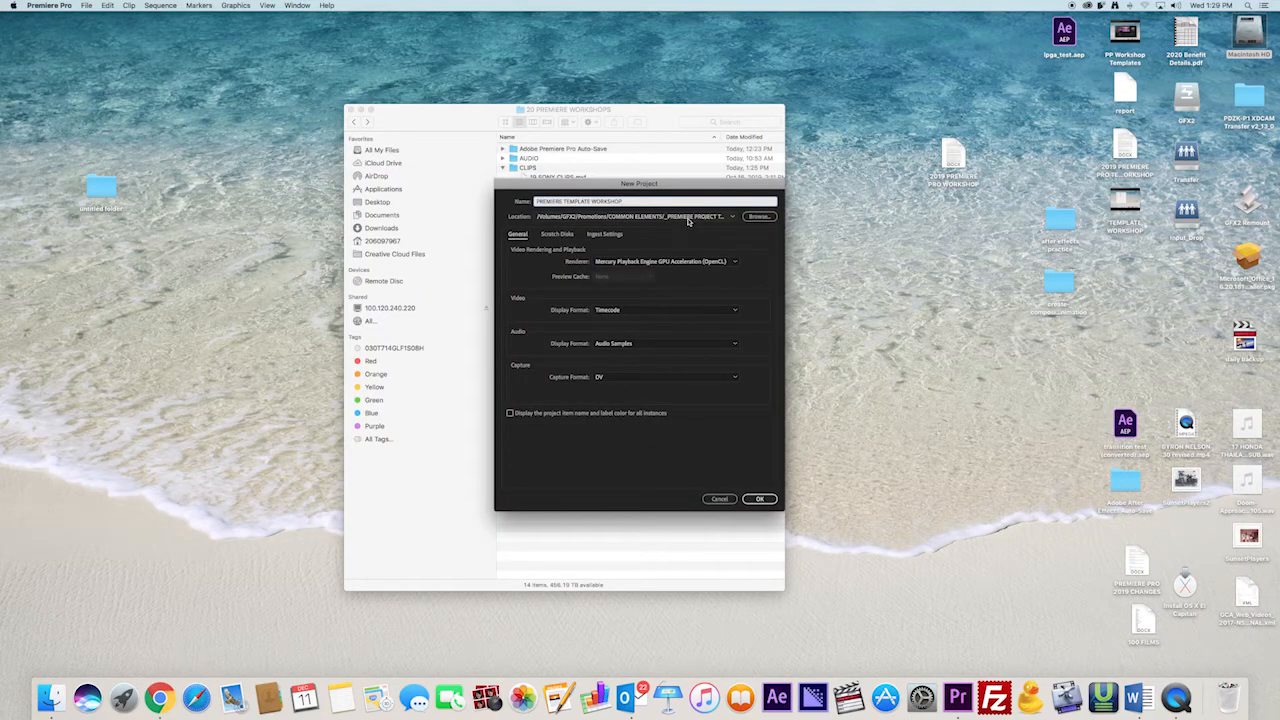
{"action": "left_click", "coordinate": [688, 219]}
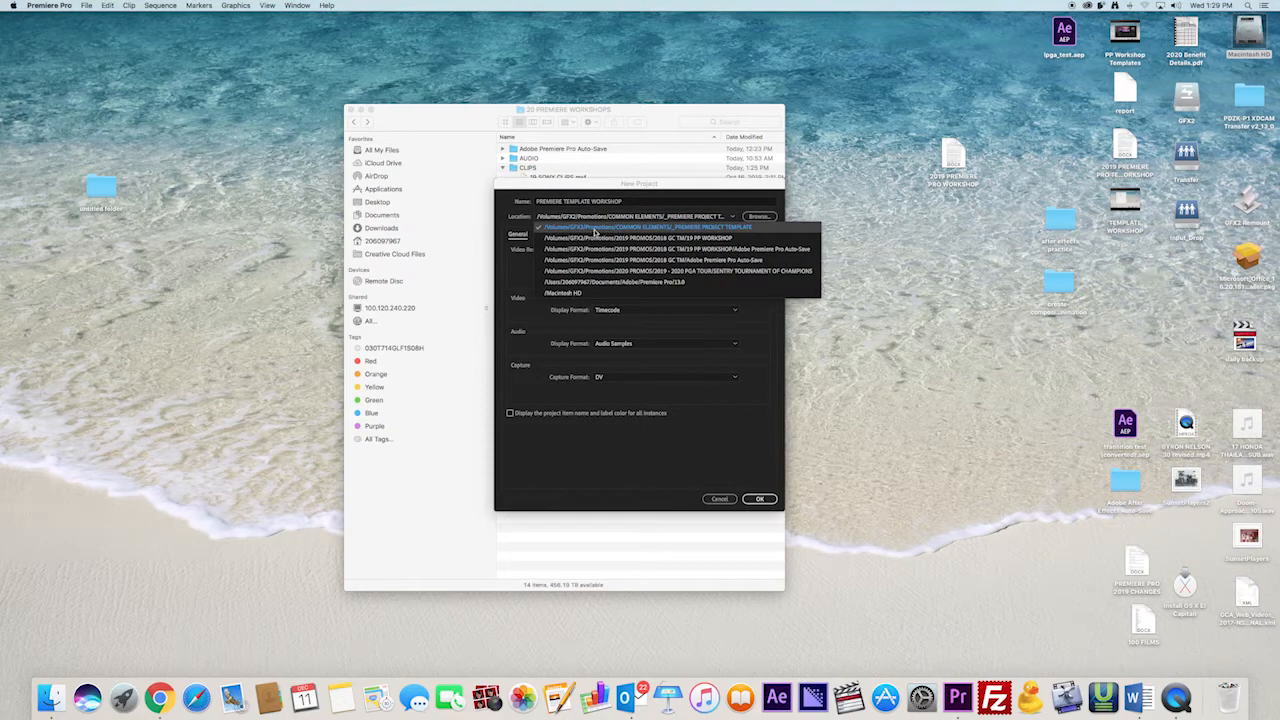
{"action": "left_click", "coordinate": [724, 231]}
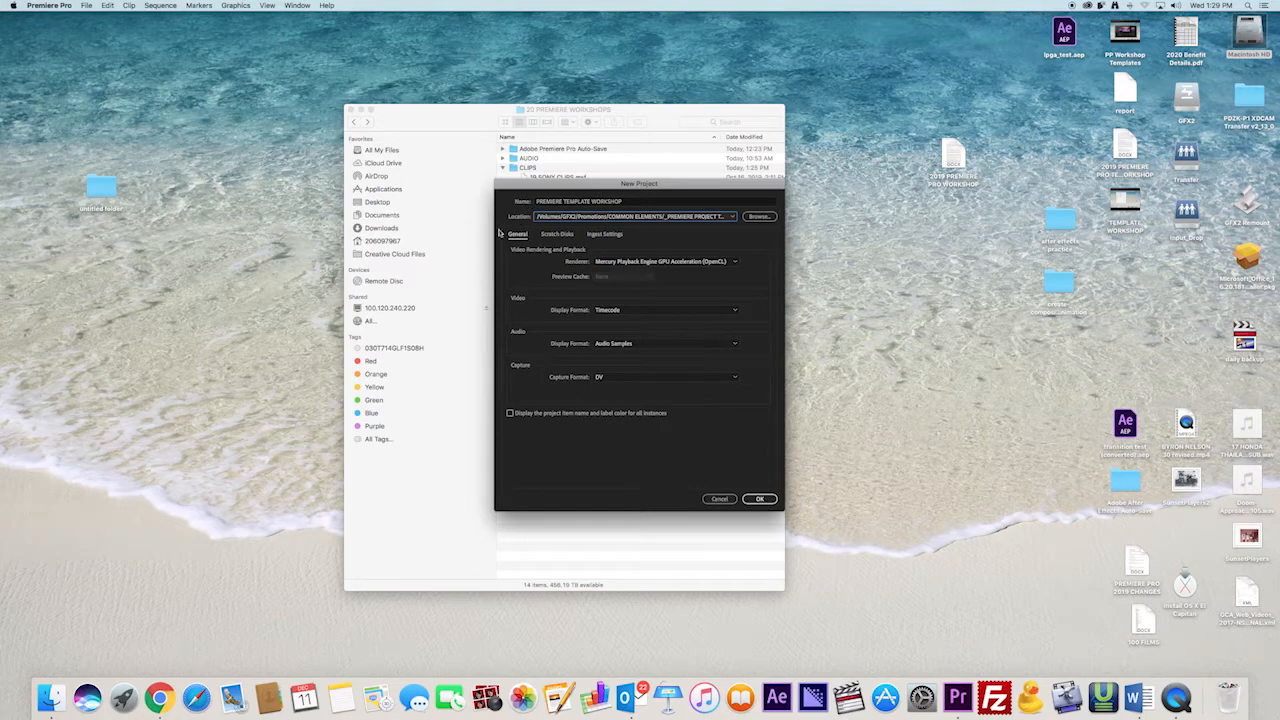
- Set the new project's scratch disk for Project Auto Save to Same as Project
{"action": "left_click", "coordinate": [557, 233]}
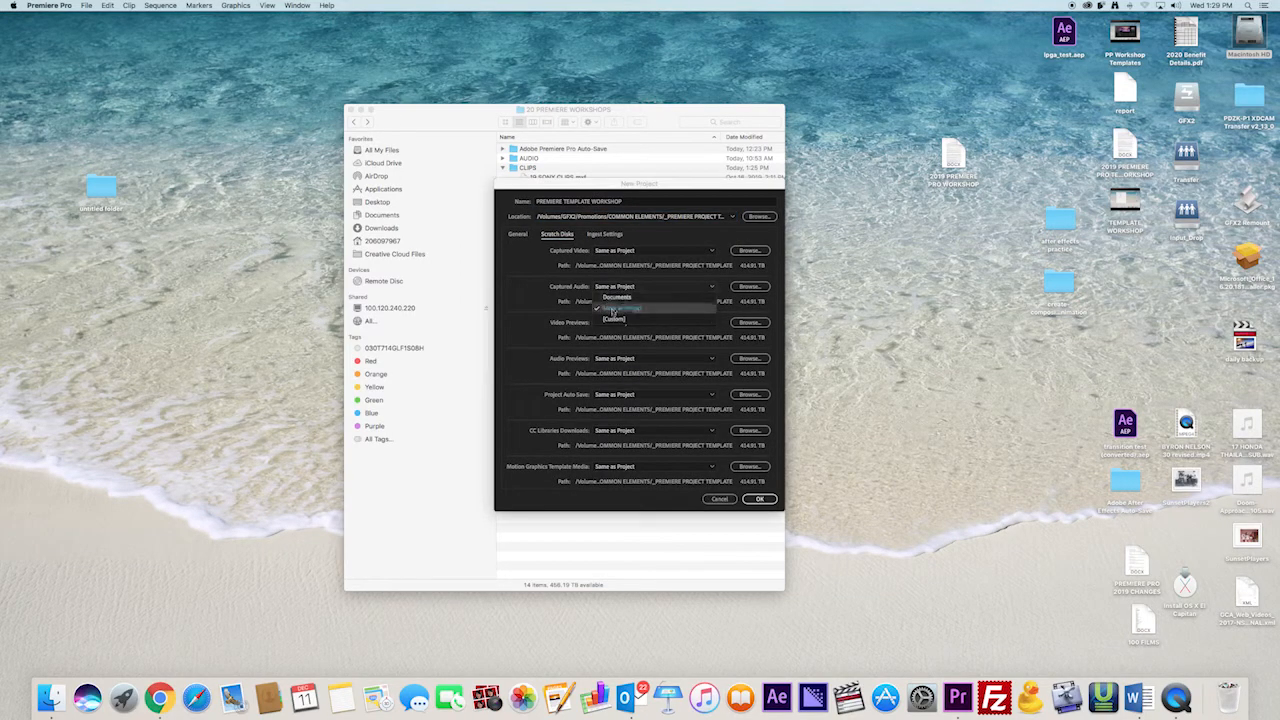
{"action": "left_click", "coordinate": [614, 394]}
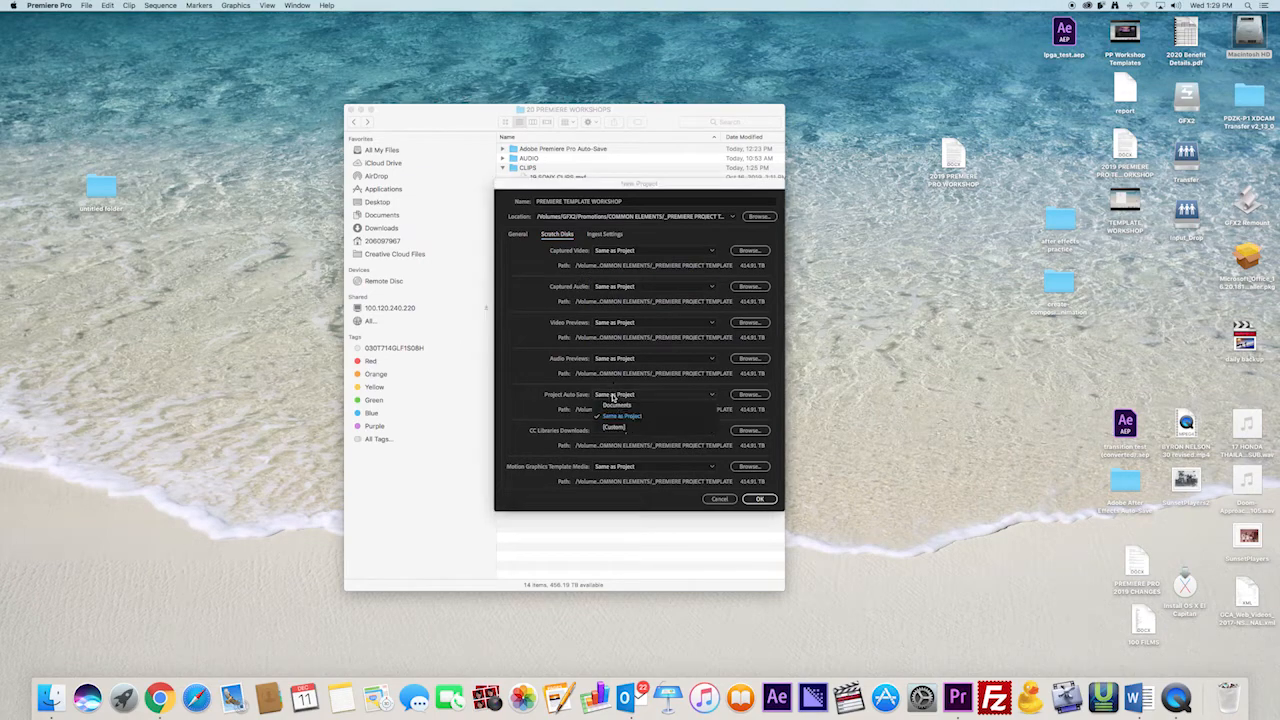
{"action": "left_click", "coordinate": [613, 417]}
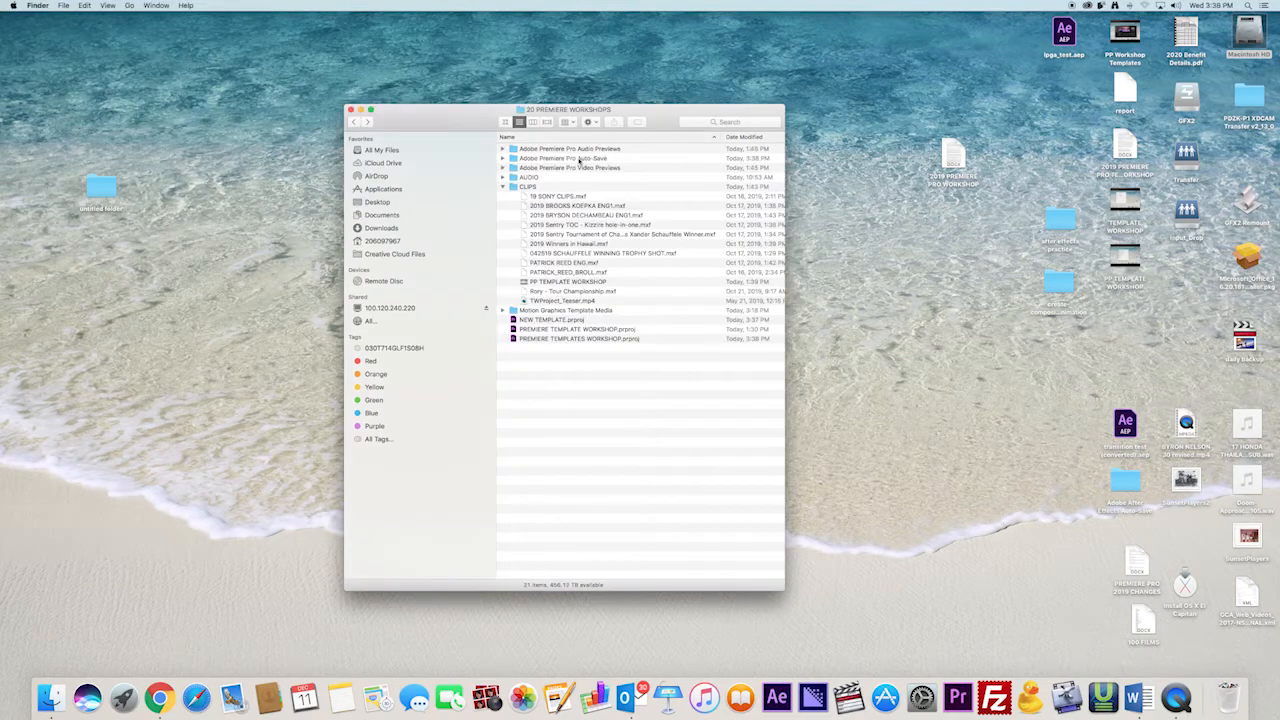
- Open the auto-saved PREMIERE TEMPLATES WORKSHOP project and save it as PREMIERE TEMPLATES NEW in the 20 PREMIERE WORKSHOPS folder
{"action": "double_click", "coordinate": [578, 161]}
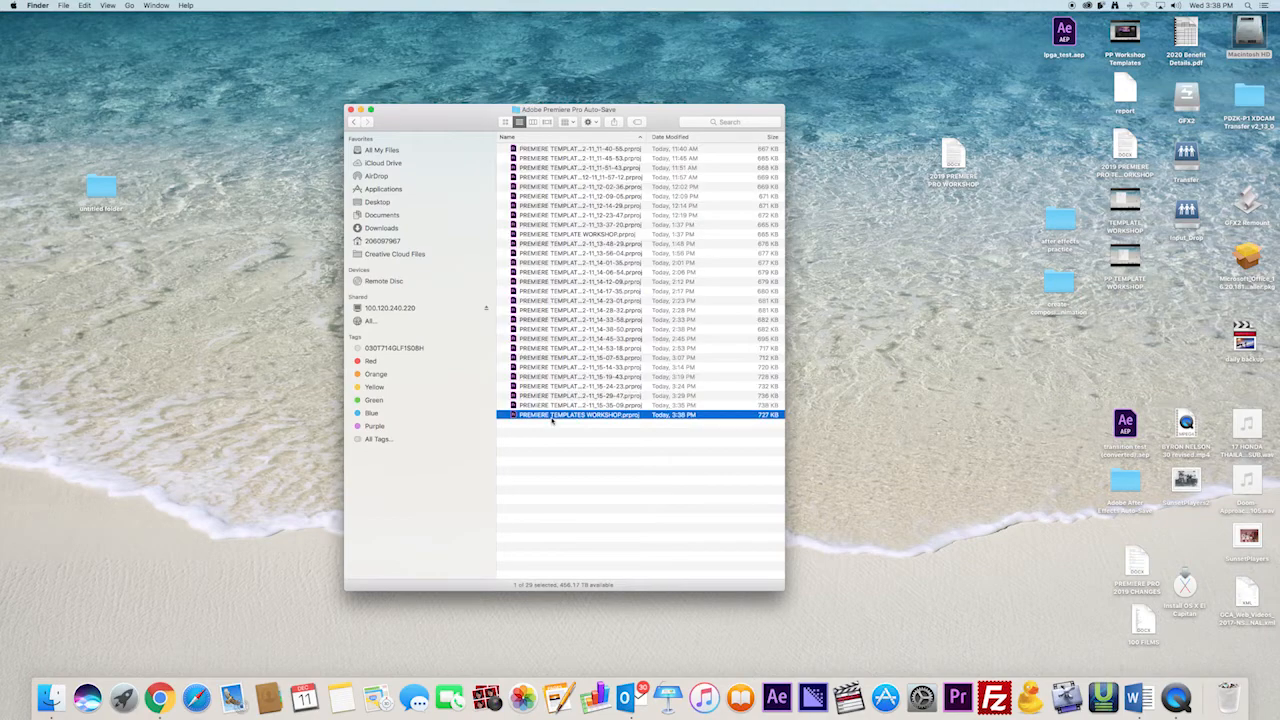
{"action": "double_click", "coordinate": [551, 414]}
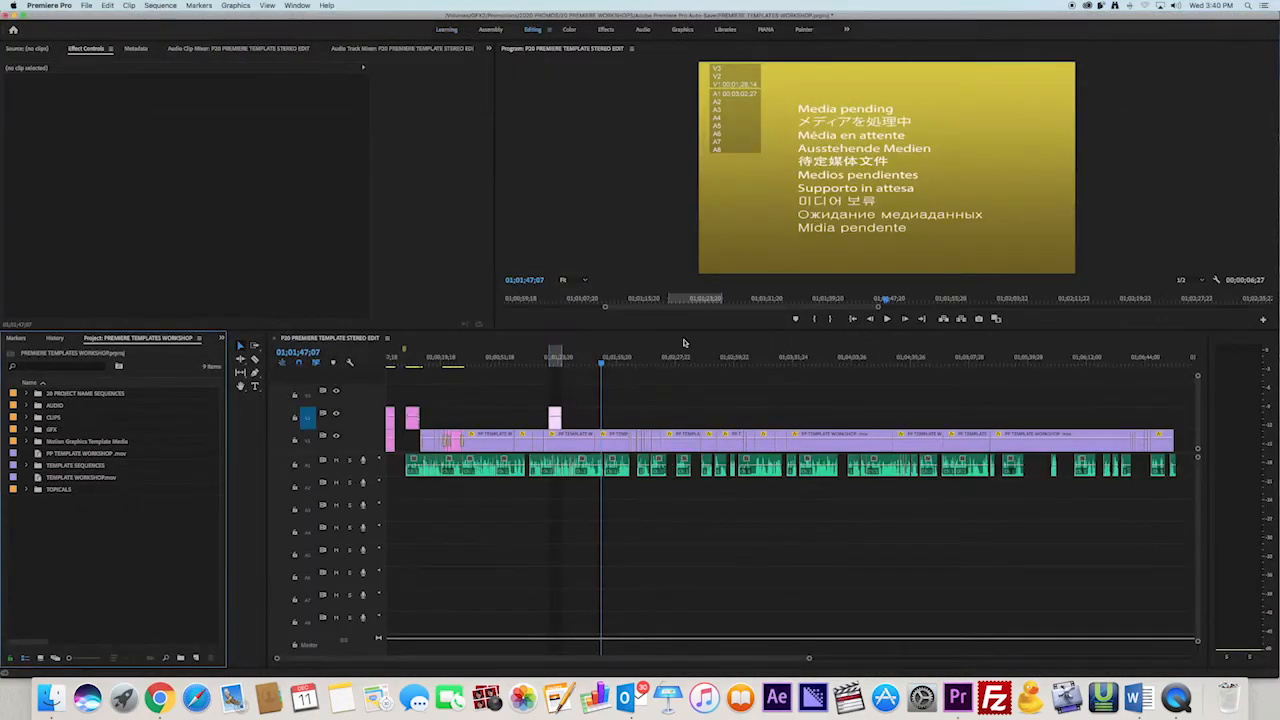
{"action": "left_click", "coordinate": [86, 6]}
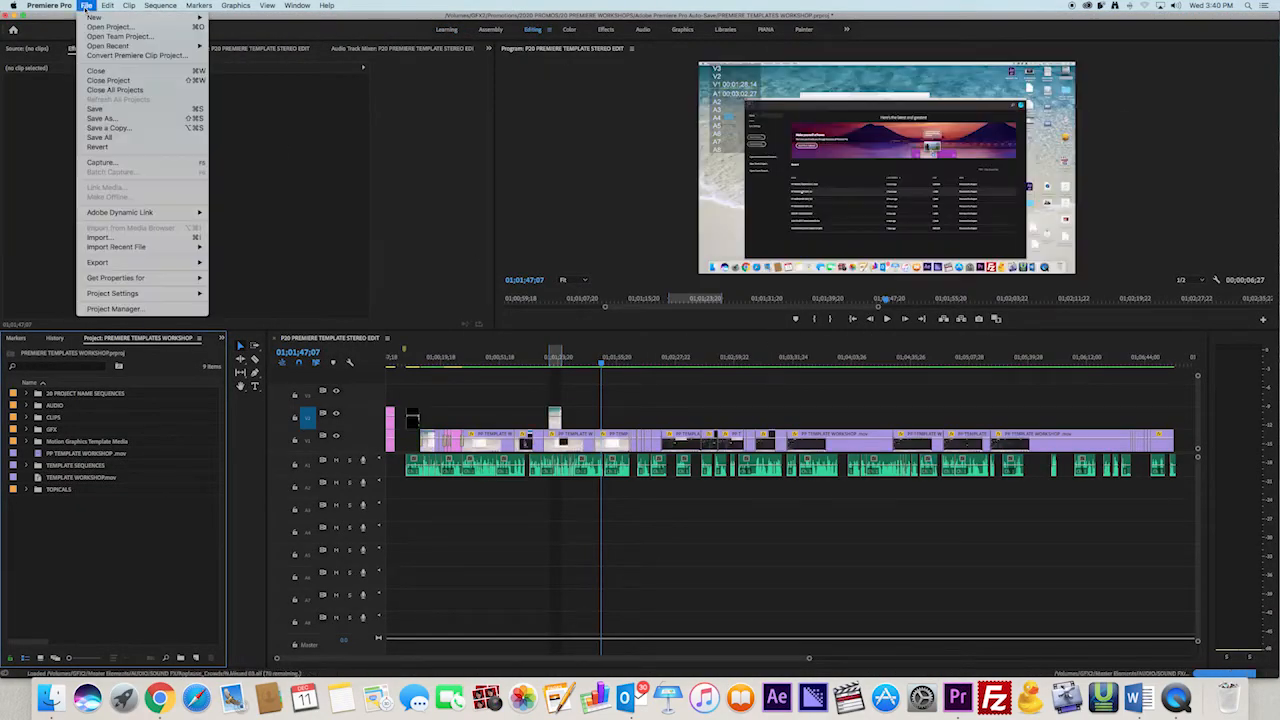
{"action": "left_click", "coordinate": [104, 119]}
{"action": "double_click", "coordinate": [668, 78]}
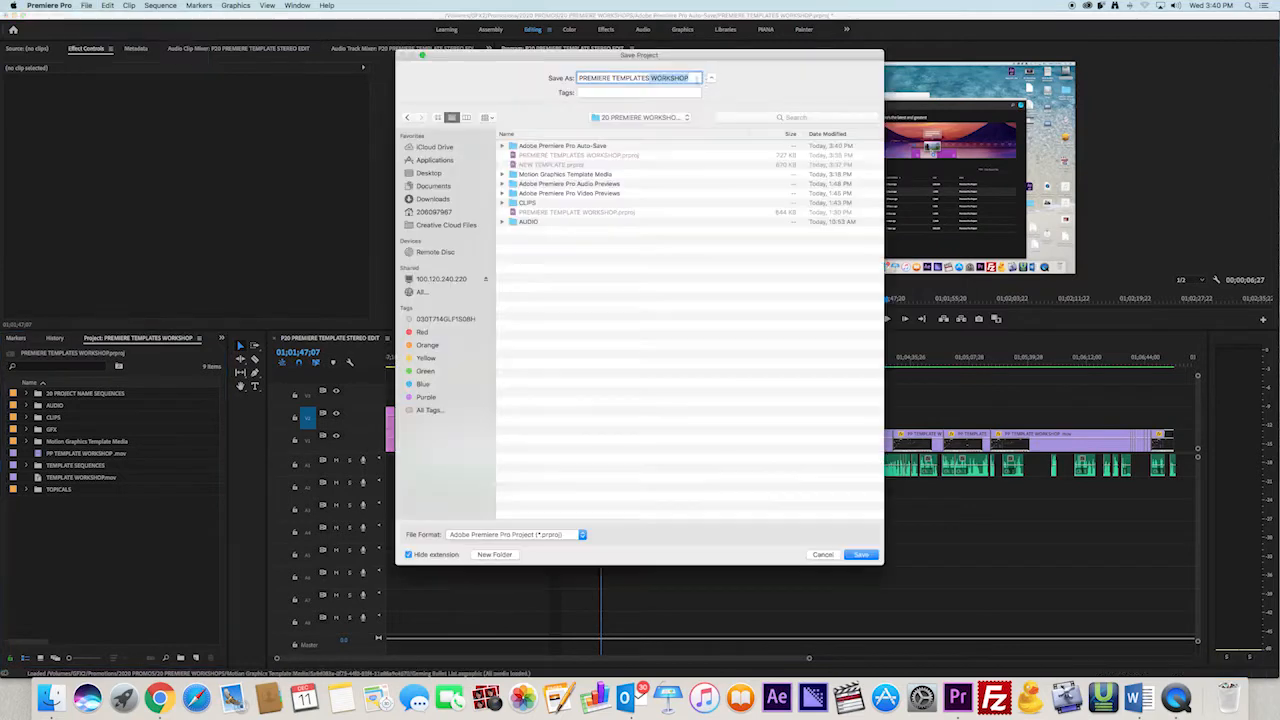
{"action": "key", "text": "BackSpace"}
{"action": "type", "text": "NEW"}
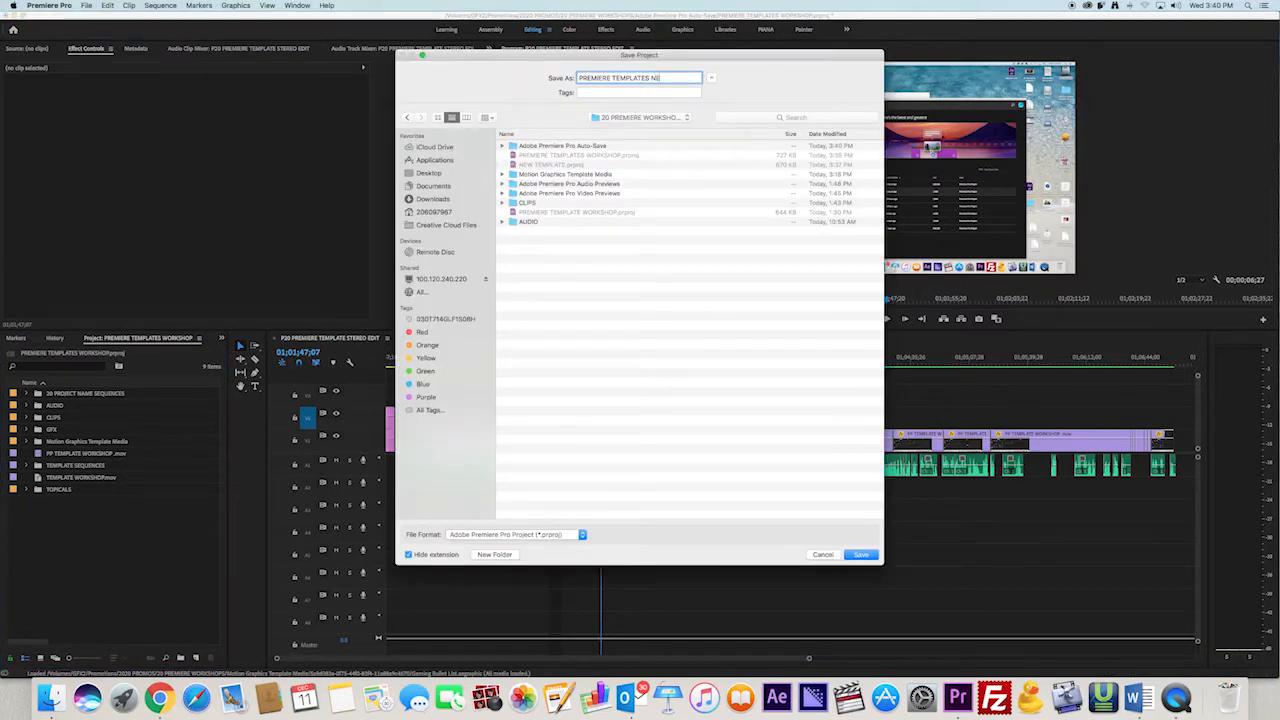
{"action": "left_click", "coordinate": [852, 556]}
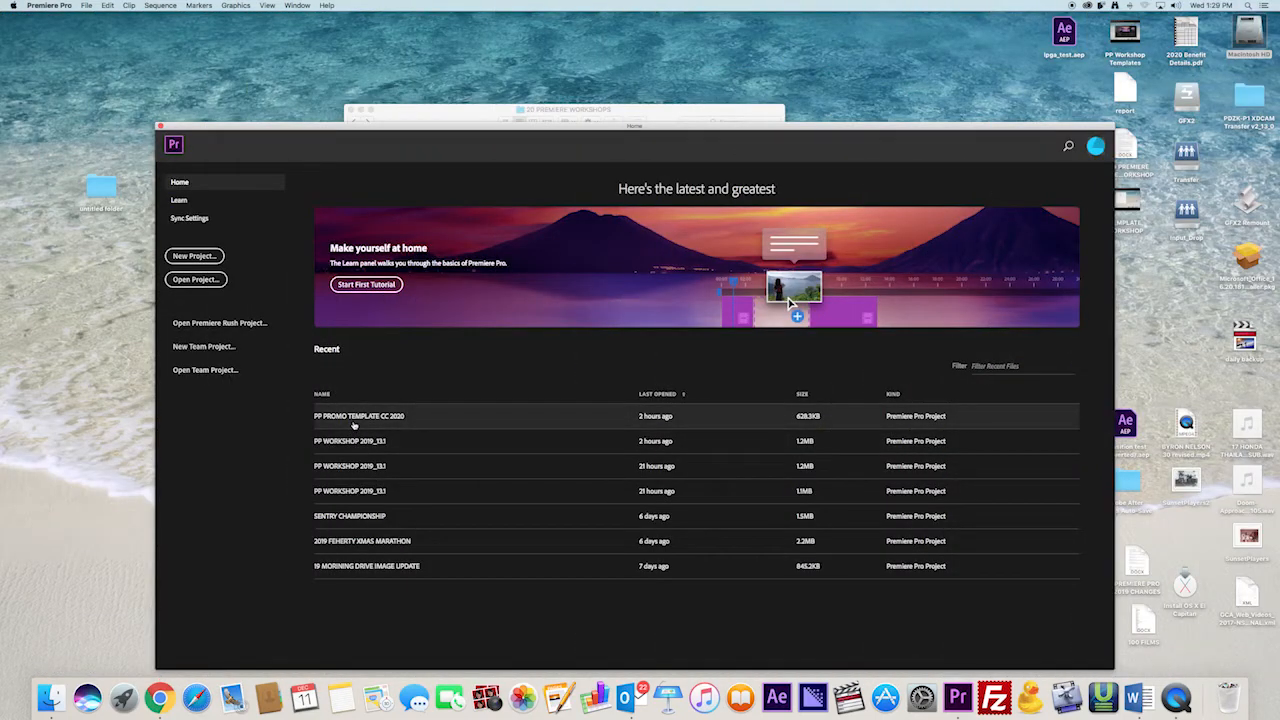
- Open the recent project PP PROMO TEMPLATE CC 2020 and save it as PREMIERE TEMPLATE WORKSHOP in the 20 PREMIERE WORKSHOPS folder
{"action": "left_click", "coordinate": [353, 425]}
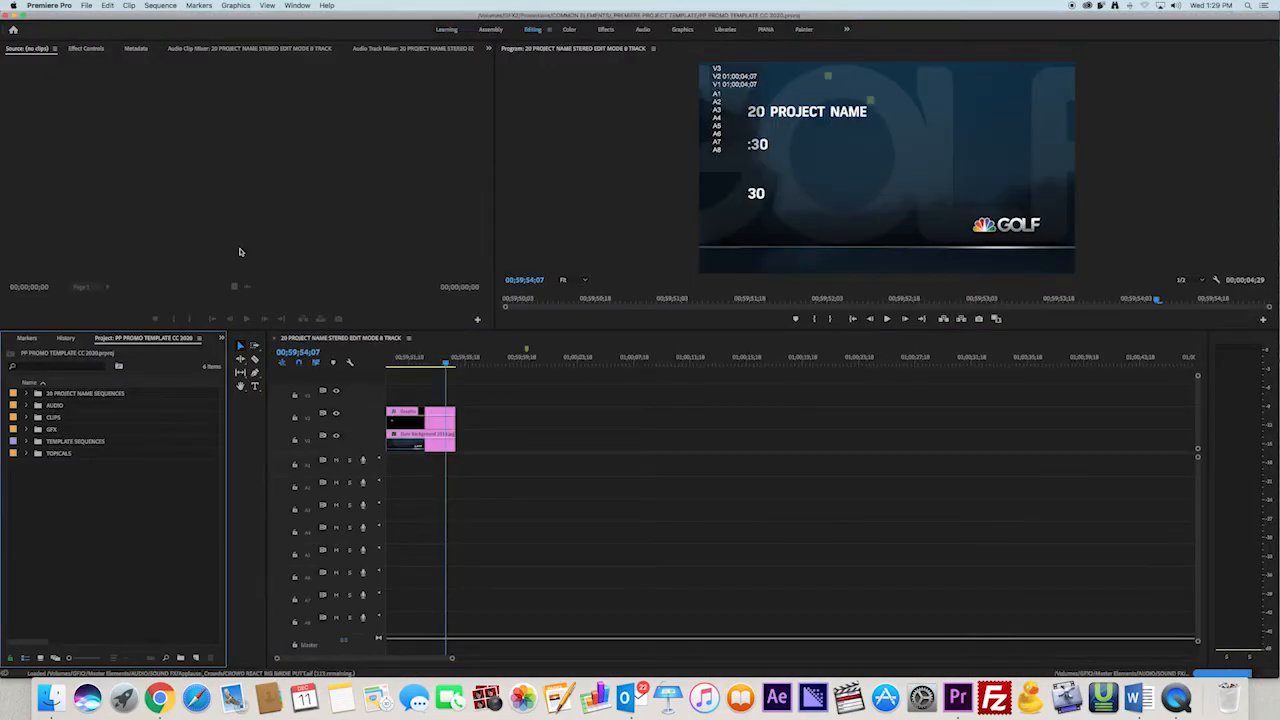
{"action": "left_click", "coordinate": [87, 5]}
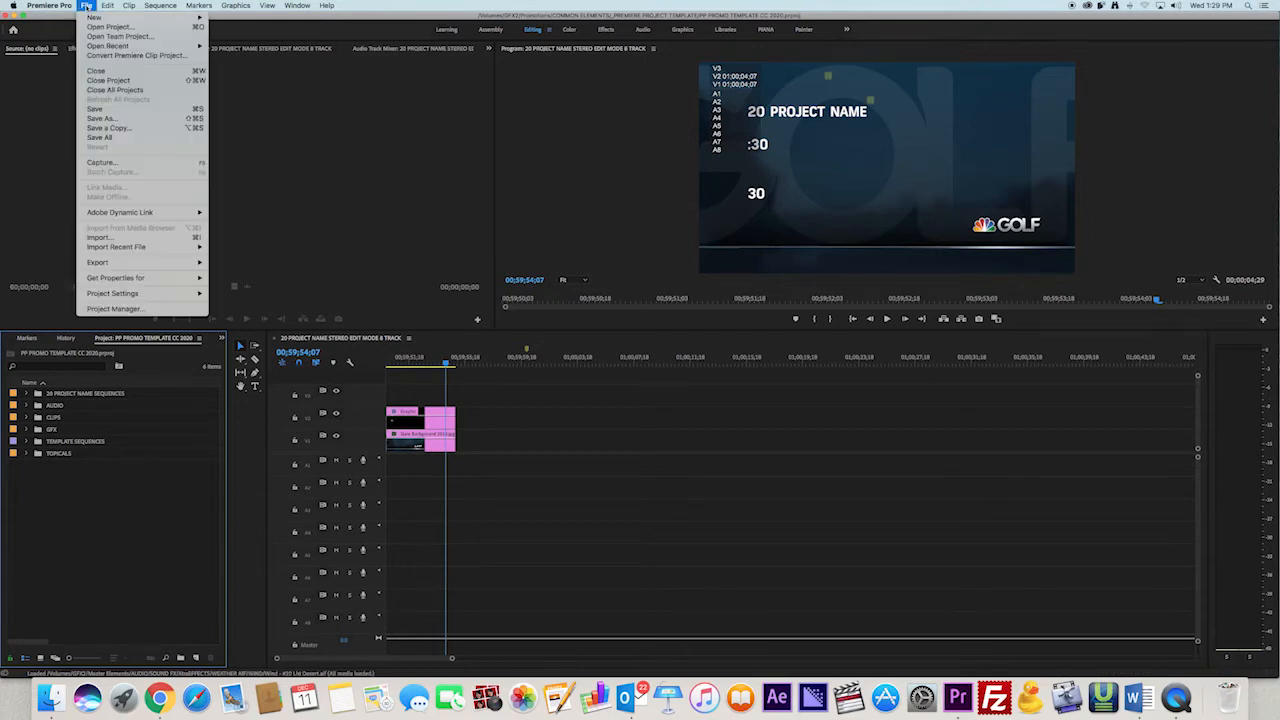
{"action": "left_click", "coordinate": [115, 121]}
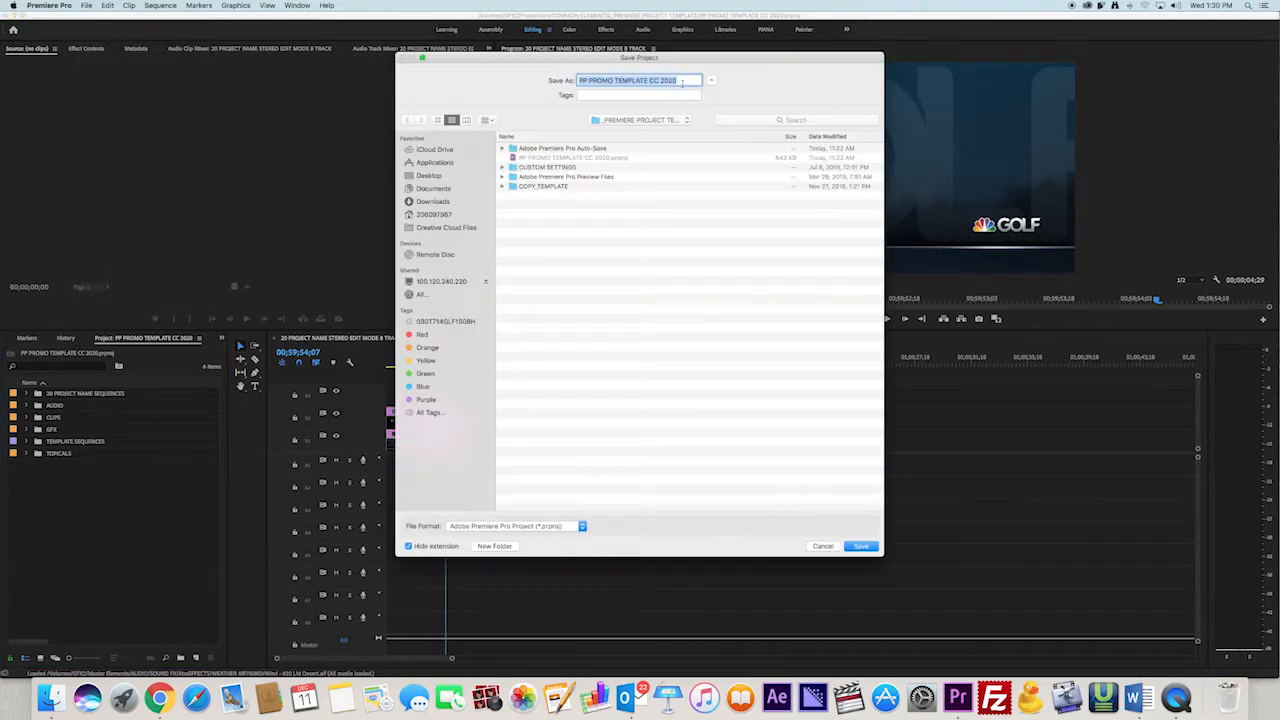
{"action": "left_click", "coordinate": [653, 122]}
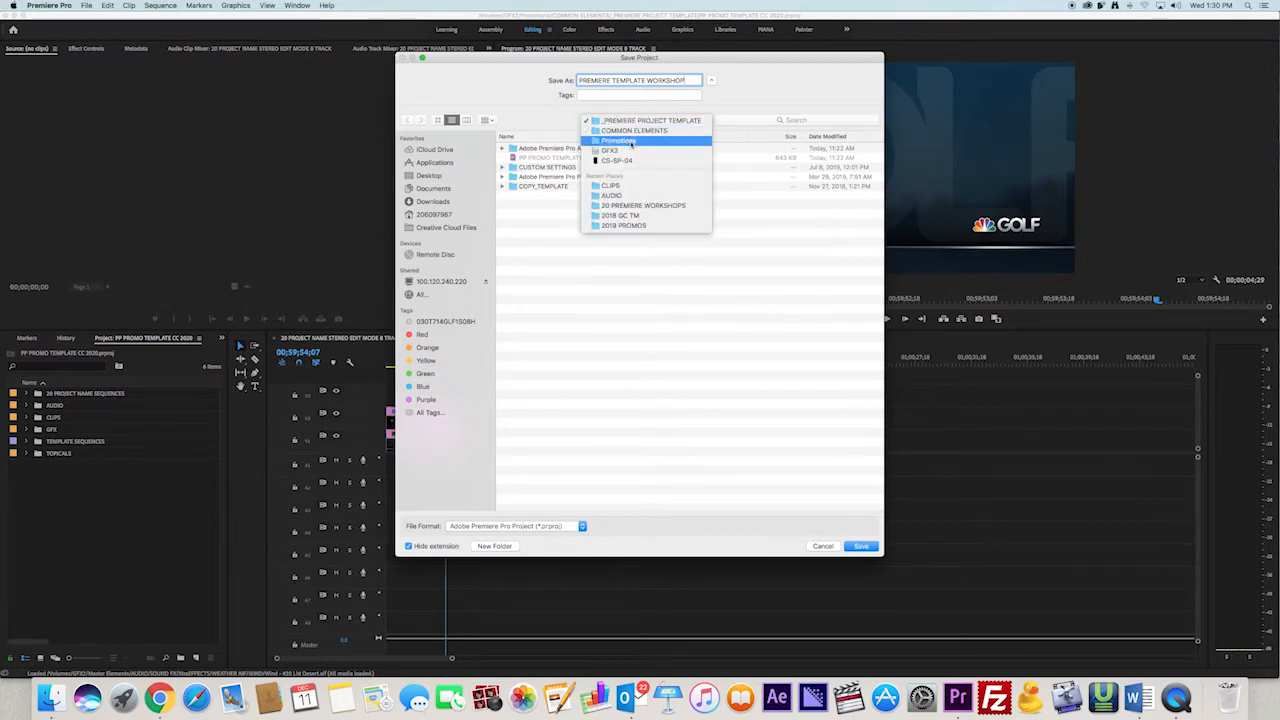
{"action": "left_click", "coordinate": [632, 142]}
{"action": "double_click", "coordinate": [529, 166]}
{"action": "double_click", "coordinate": [545, 148]}
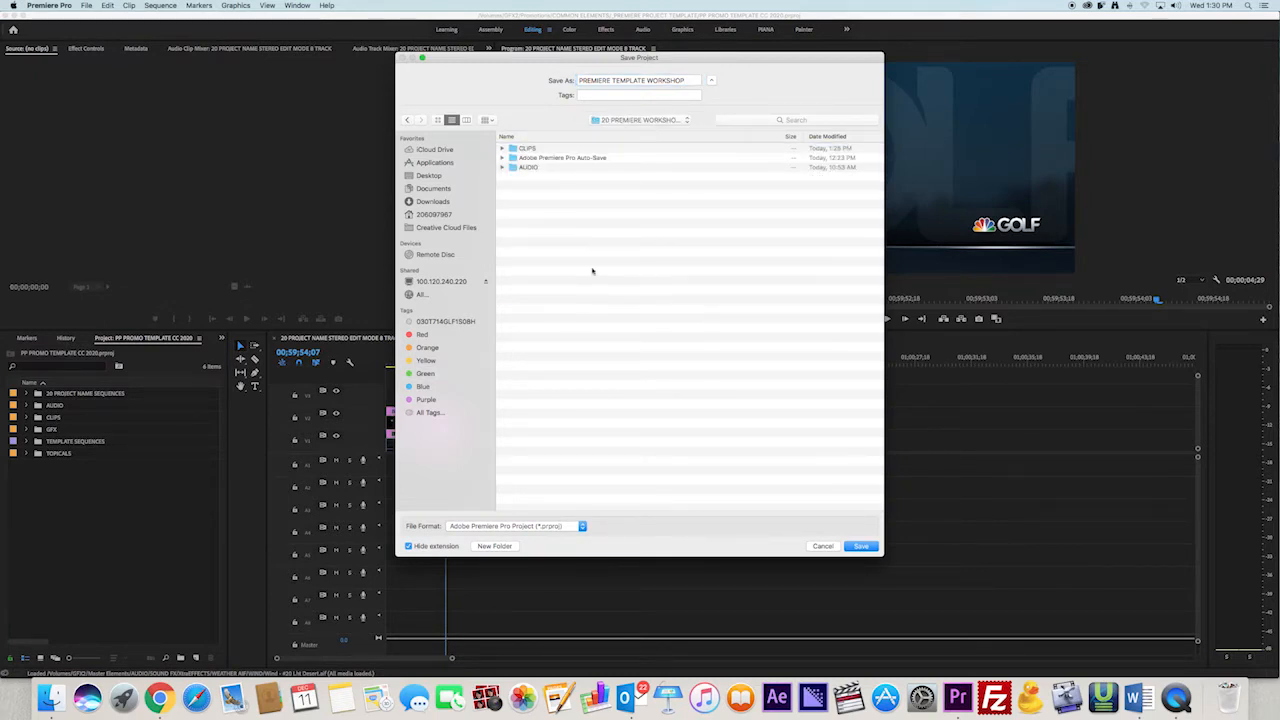
{"action": "left_click", "coordinate": [875, 548]}
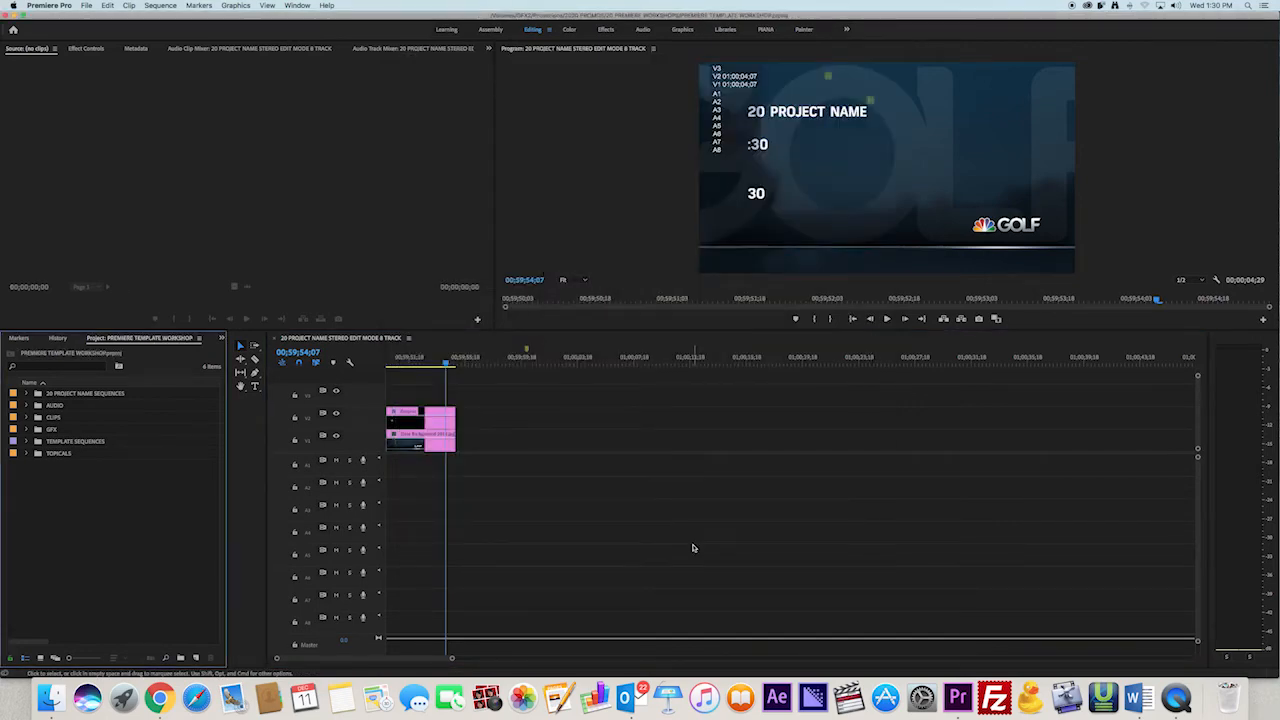
- Import TWProject_Teaser.mp4 from the 20 PREMIERE WORKSHOPS/CLIPS folder into the project's CLIPS bin
{"action": "double_click", "coordinate": [44, 418]}
{"action": "left_click", "coordinate": [87, 6]}
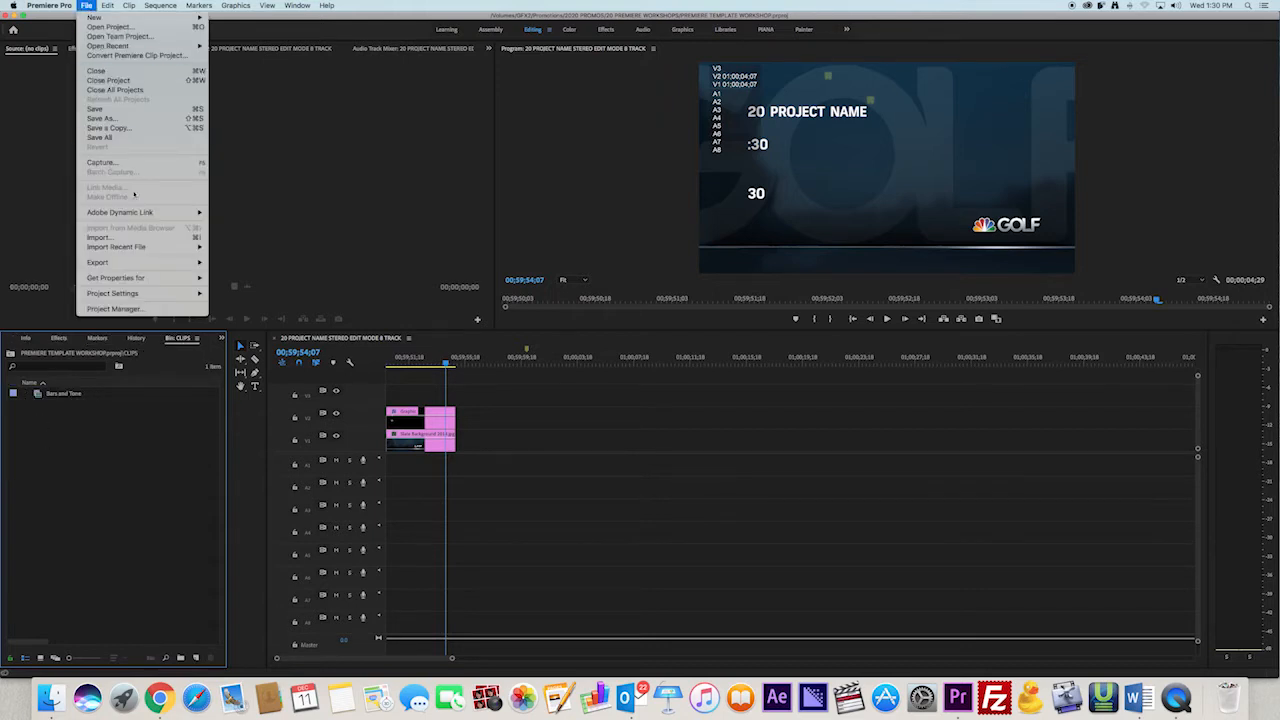
{"action": "mouse_move", "coordinate": [146, 247]}
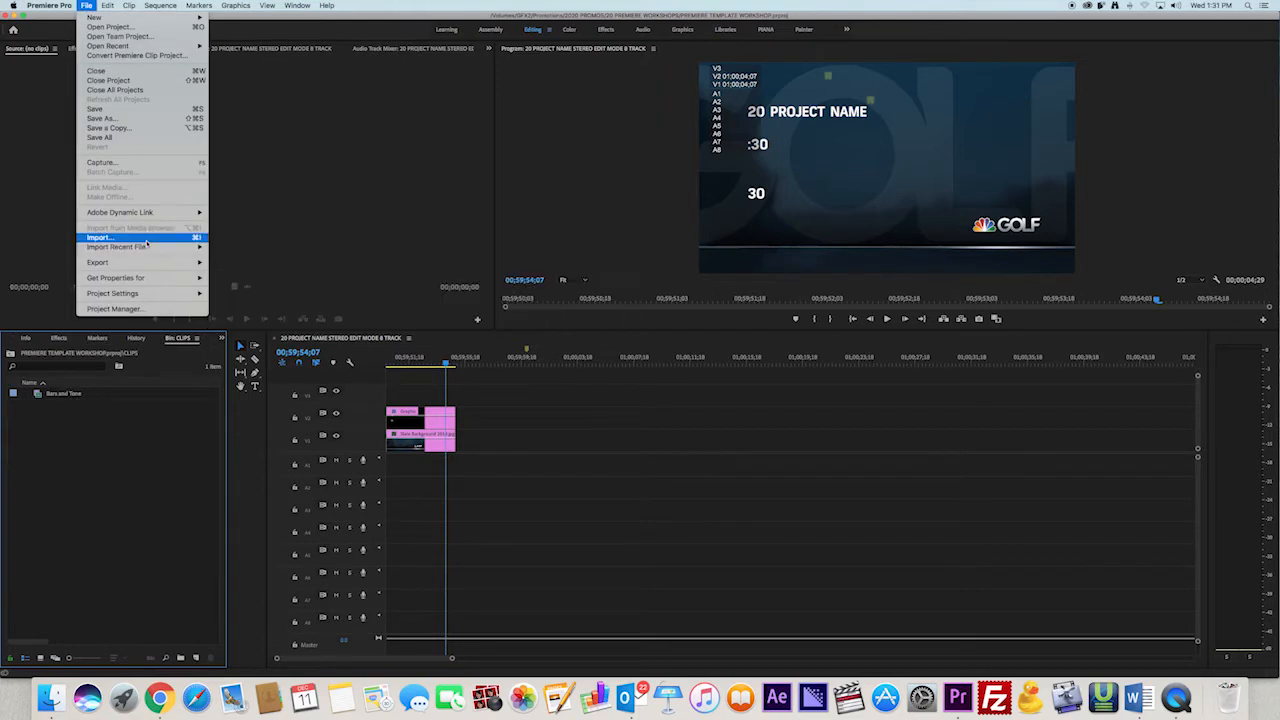
{"action": "left_click", "coordinate": [143, 237]}
{"action": "left_click", "coordinate": [640, 131]}
{"action": "left_click", "coordinate": [615, 200]}
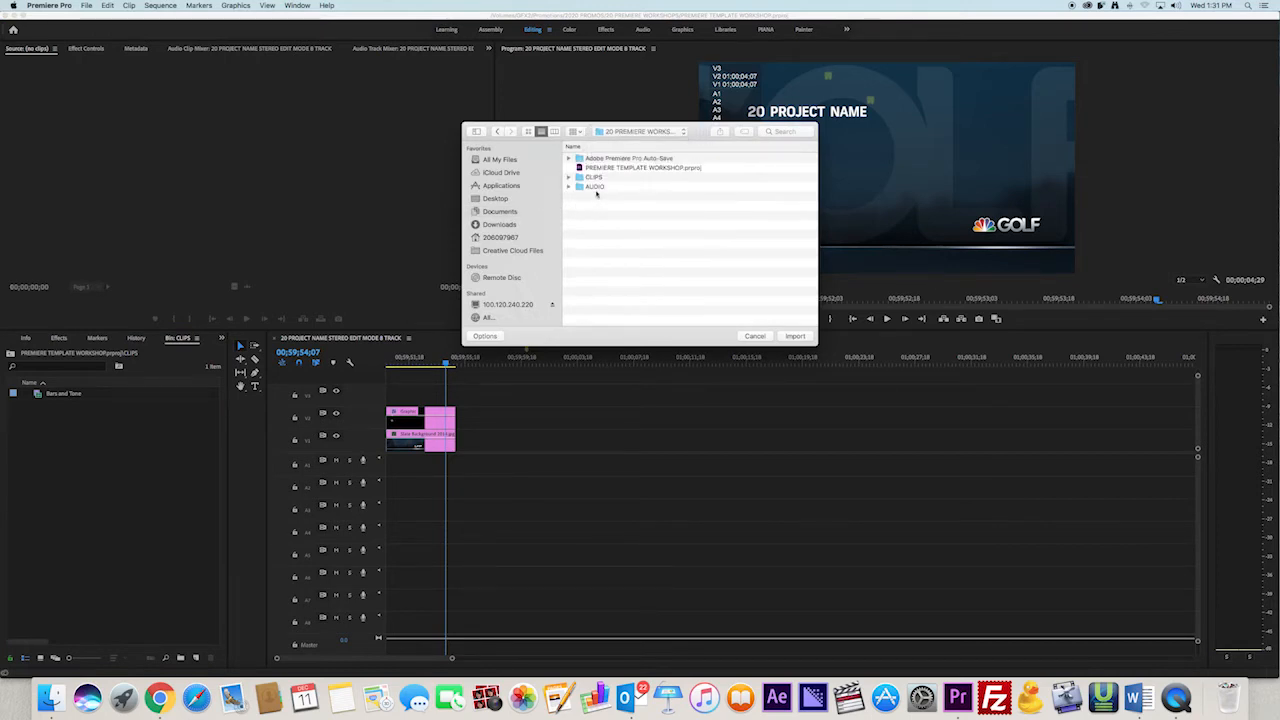
{"action": "double_click", "coordinate": [594, 178]}
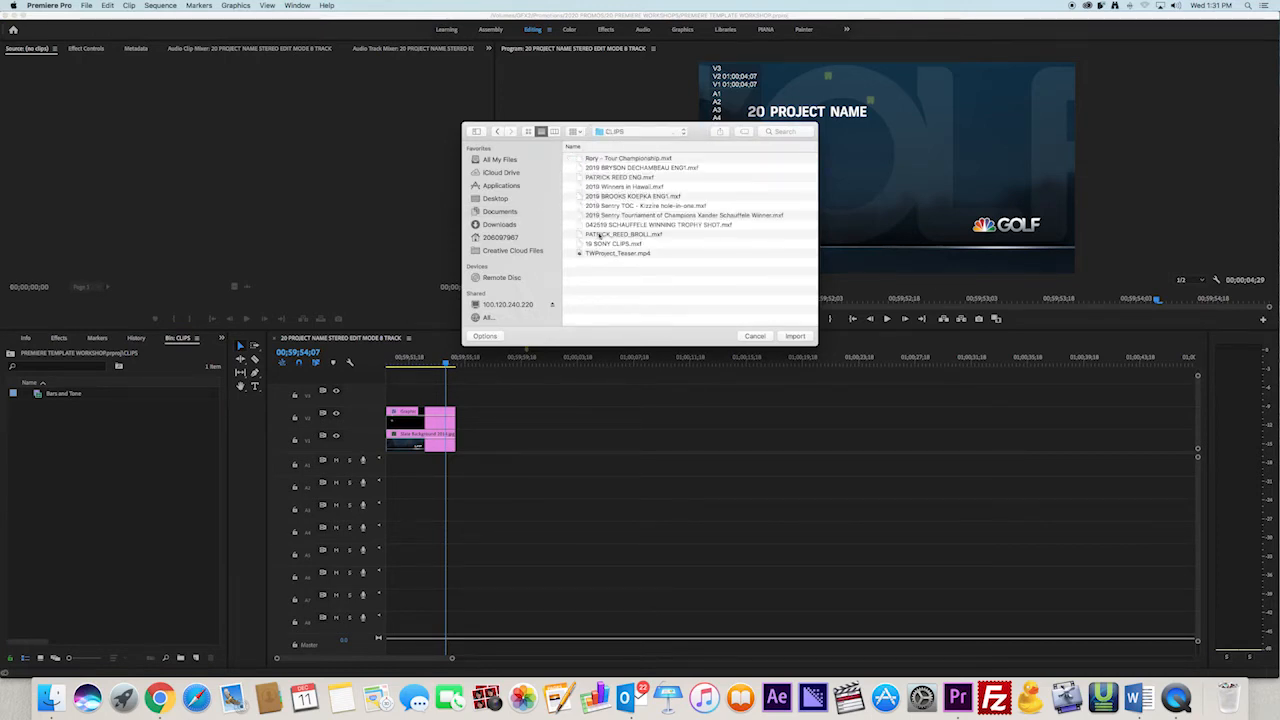
{"action": "left_click", "coordinate": [595, 254]}
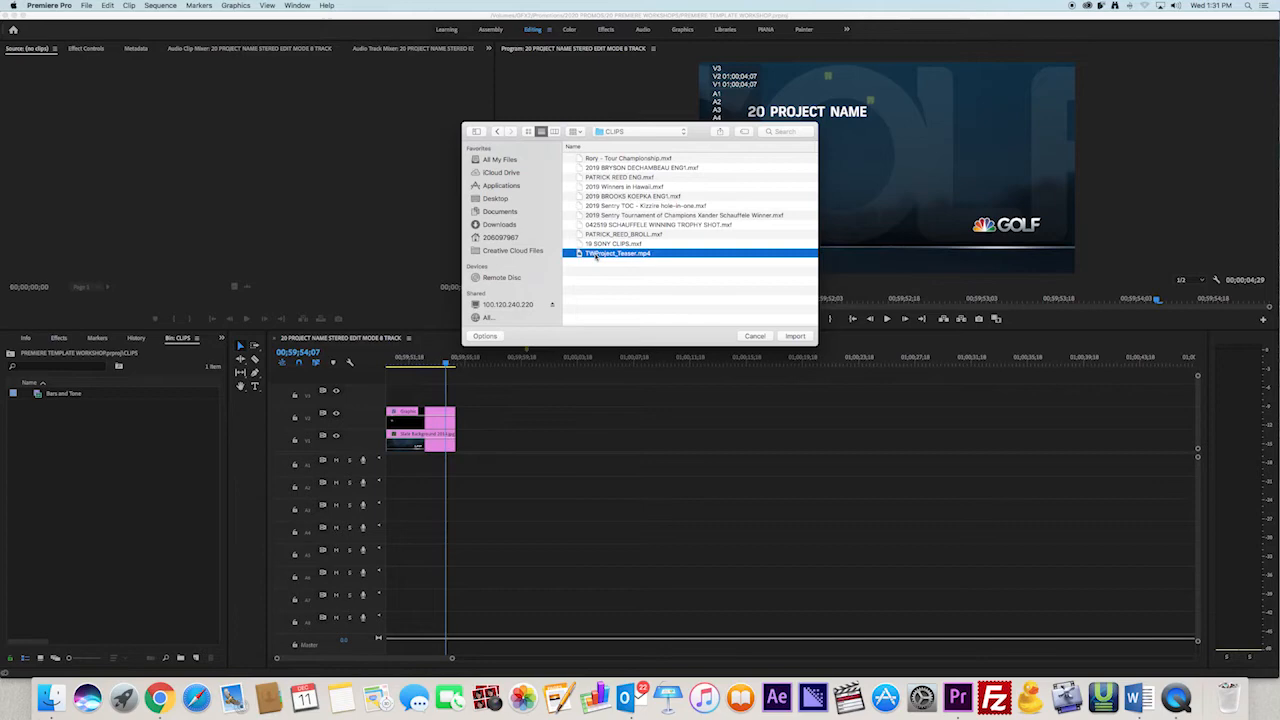
{"action": "left_click", "coordinate": [793, 336]}
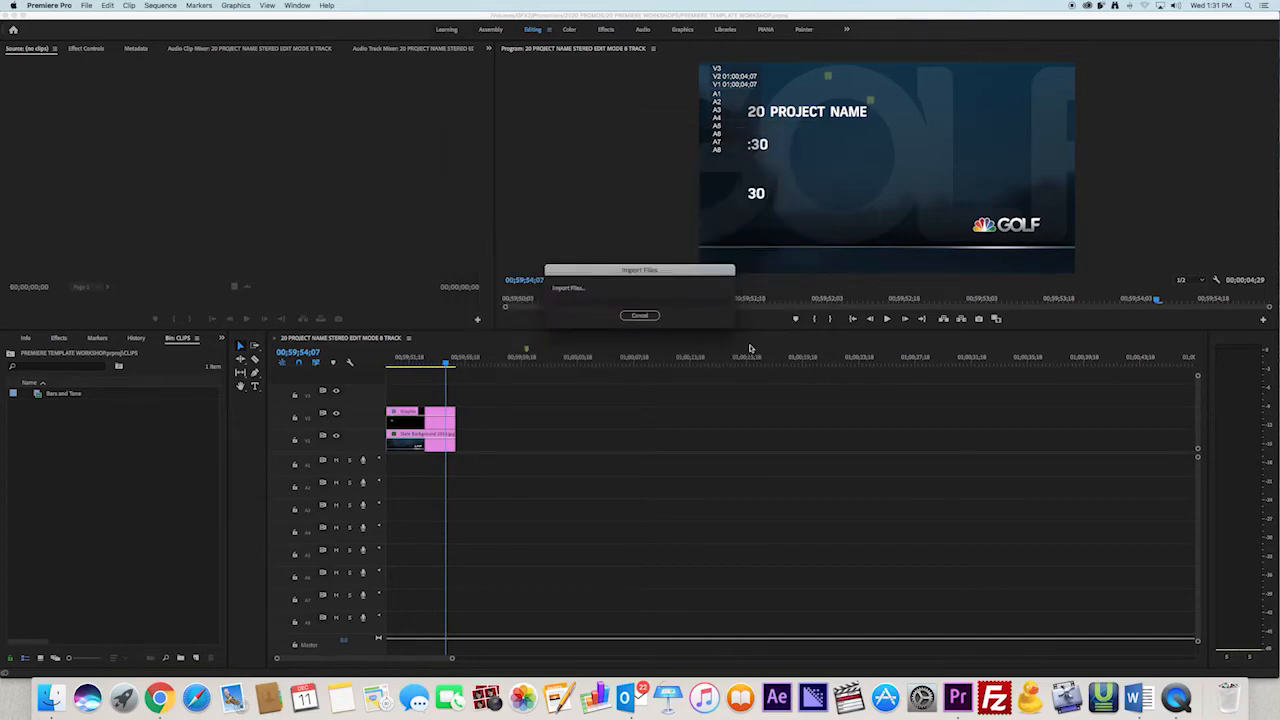
- Import Rory - Tour Championship.mxf, 2019 BRYSON DECHAMBEAU ENG1.mxf and PATRICK REED ENG.mxf into the CLIPS bin
{"action": "right_click", "coordinate": [39, 460]}
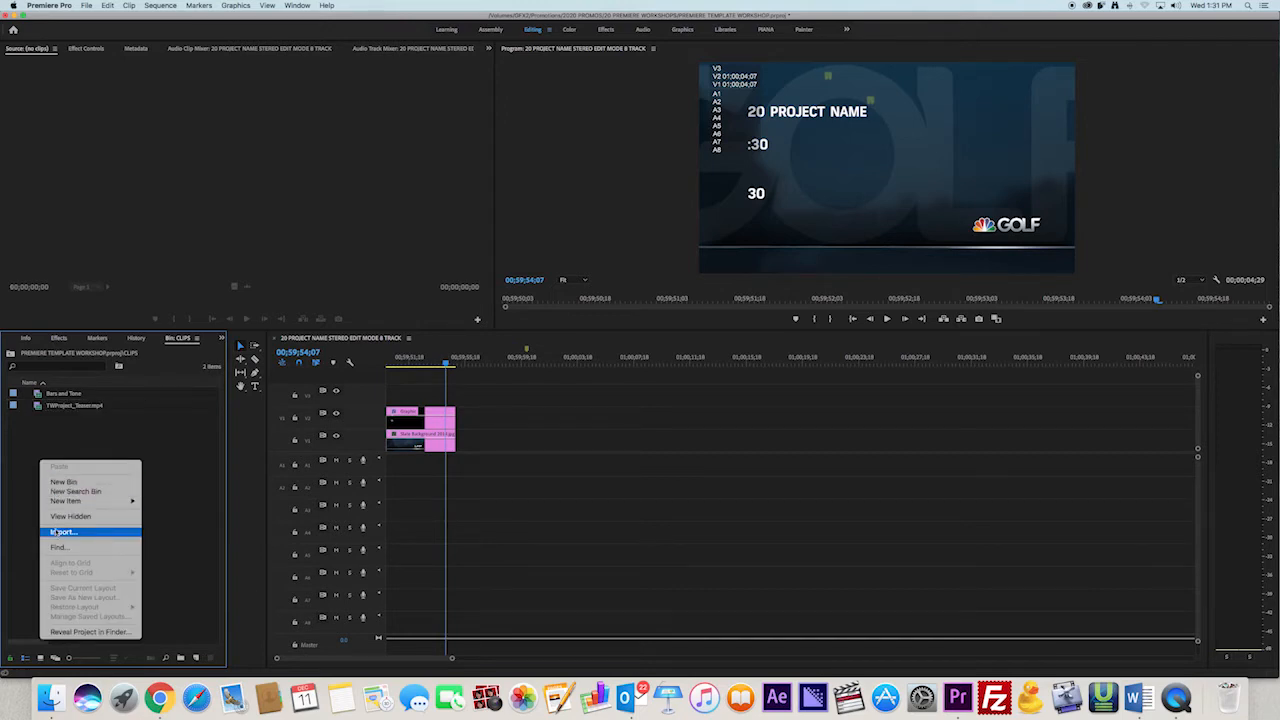
{"action": "left_click", "coordinate": [63, 532]}
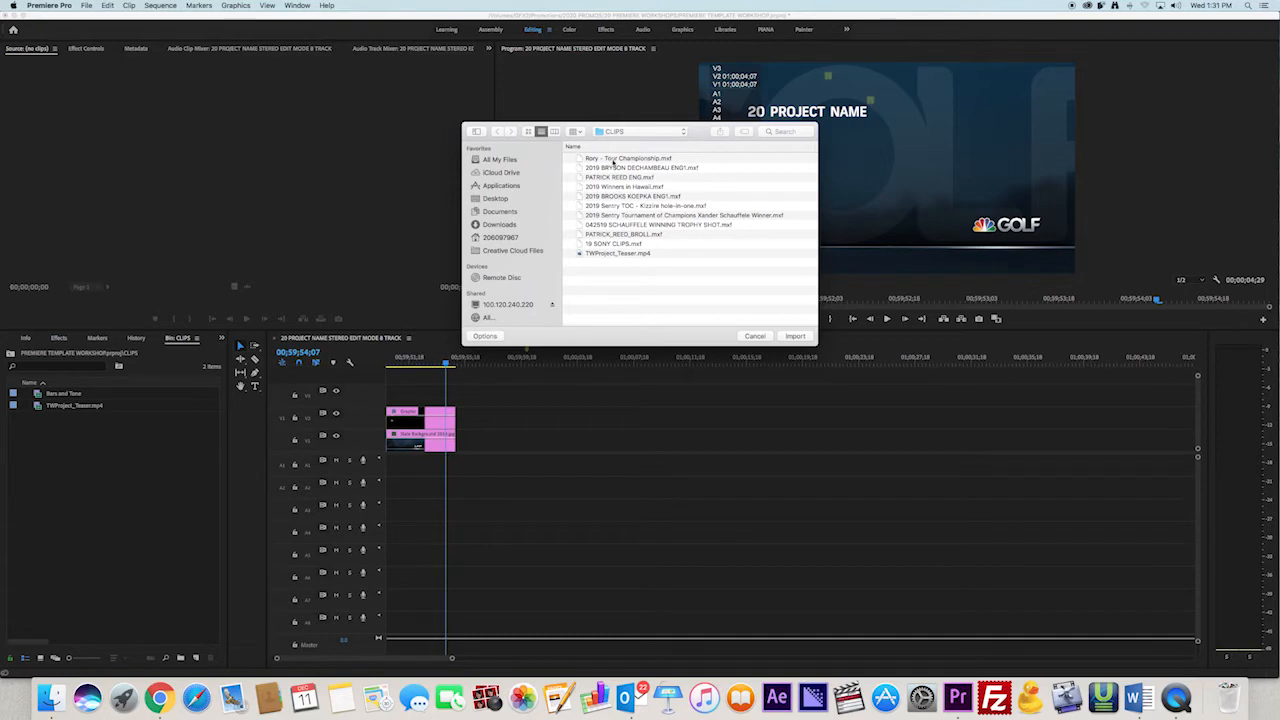
{"action": "left_click", "coordinate": [613, 160]}
{"action": "left_click", "coordinate": [614, 178], "text": "shift"}
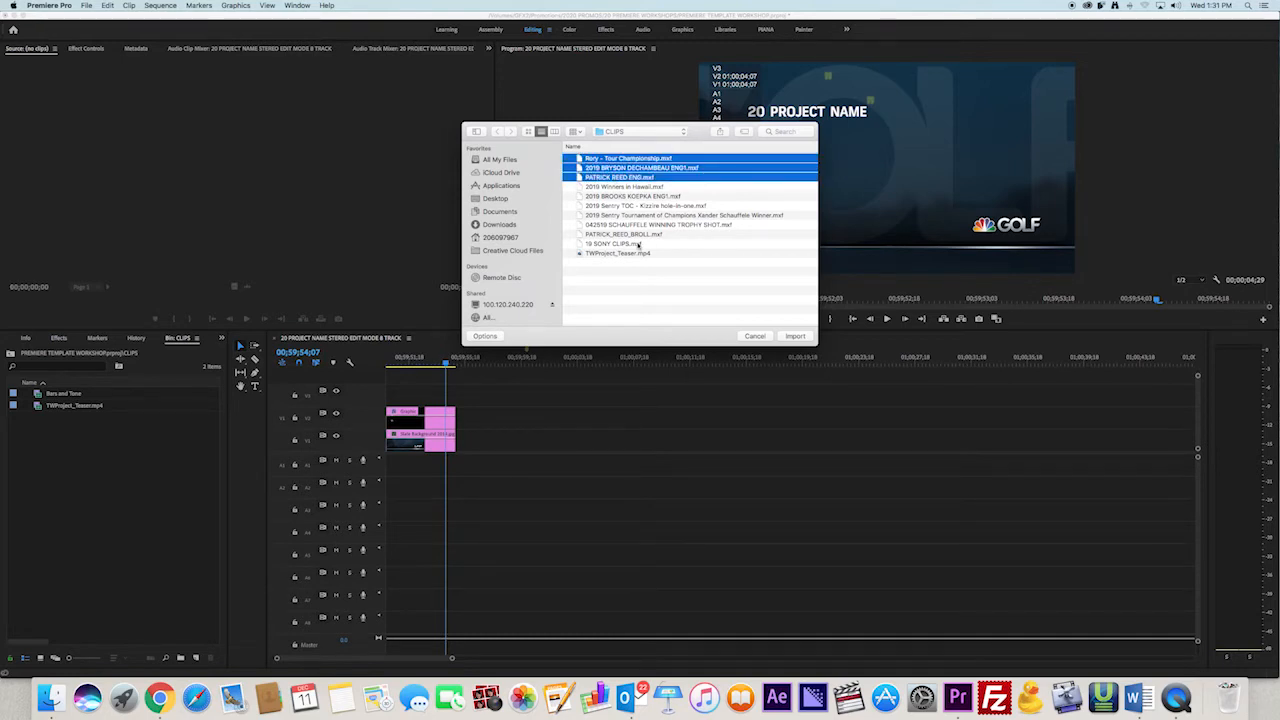
{"action": "key", "text": "Return"}
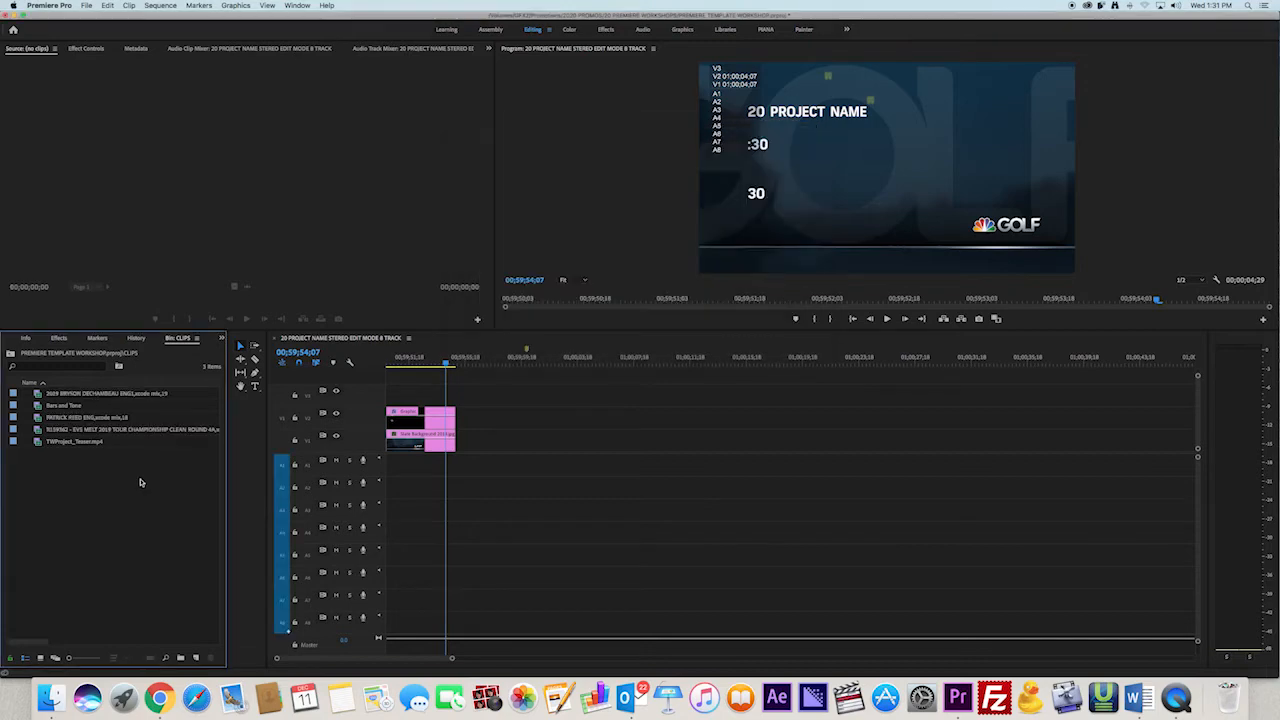
- Import the seven files from 2019 Winners in Hawaii.mxf through 19 SONY CLIPS.mxf into the CLIPS bin
{"action": "right_click", "coordinate": [141, 482]}
{"action": "left_click", "coordinate": [141, 482]}
{"action": "double_click", "coordinate": [141, 482]}
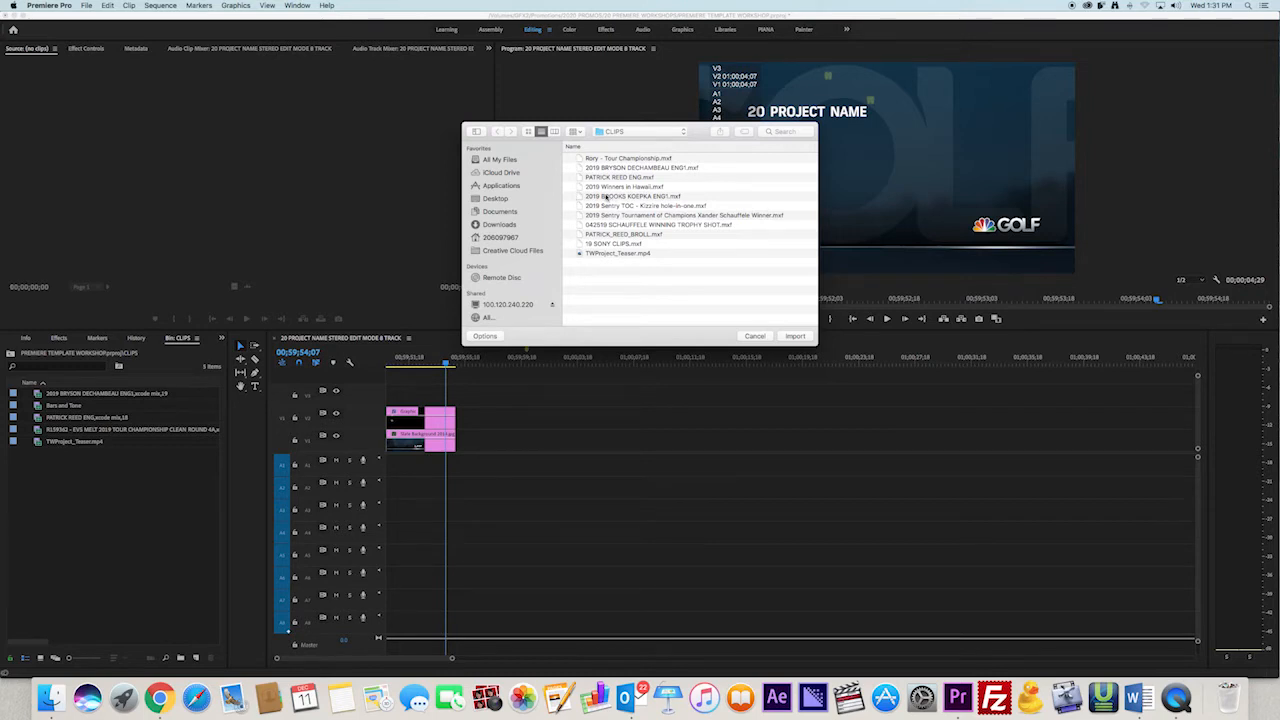
{"action": "left_click", "coordinate": [607, 188]}
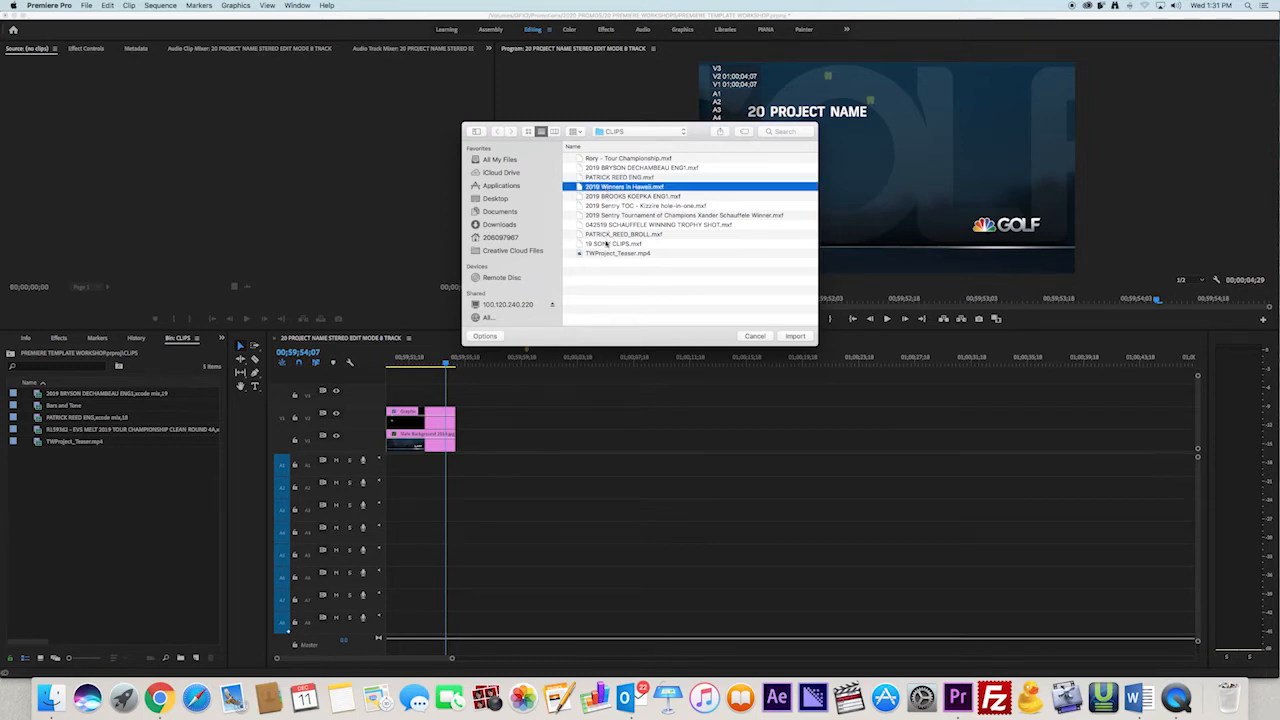
{"action": "left_click", "coordinate": [606, 244], "text": "shift"}
{"action": "left_click", "coordinate": [794, 336]}
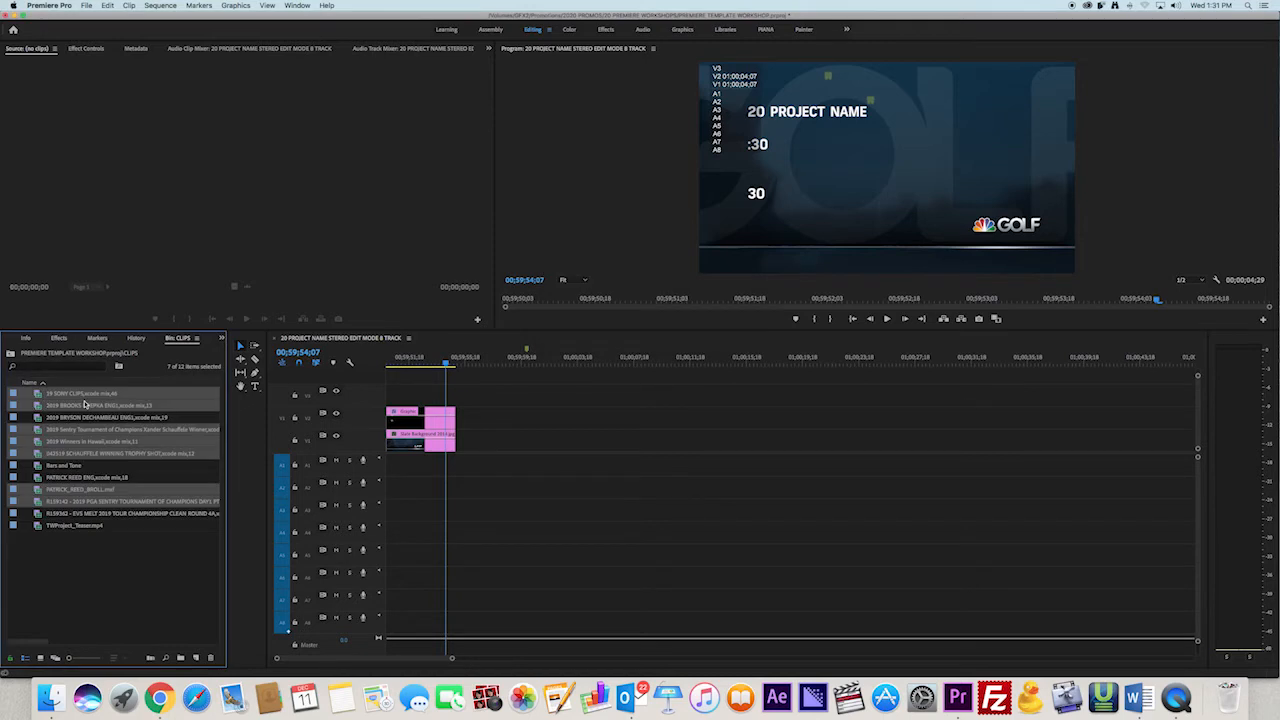
- Browse the Promotions drive in the Media Browser to a 2019 promo's CLIPS folder and examine the options for its MOV clip
{"action": "left_click", "coordinate": [221, 340]}
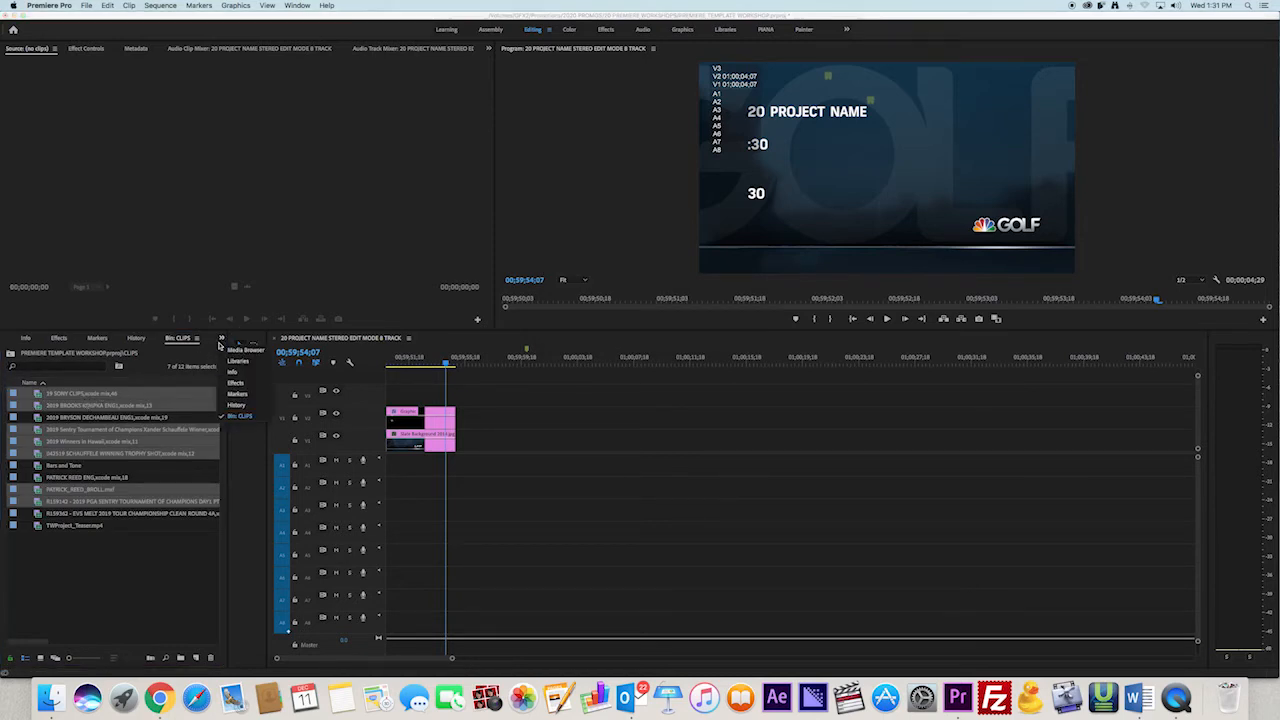
{"action": "left_click", "coordinate": [237, 352]}
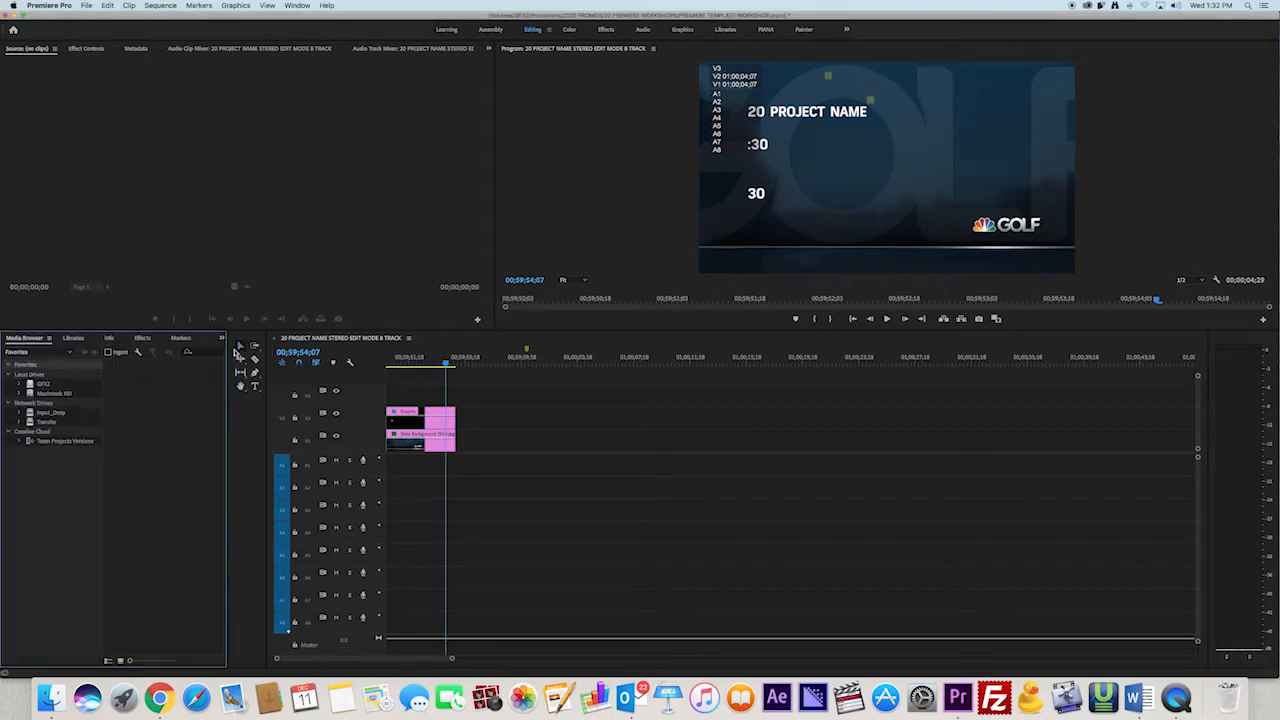
{"action": "left_click", "coordinate": [42, 384]}
{"action": "double_click", "coordinate": [138, 571]}
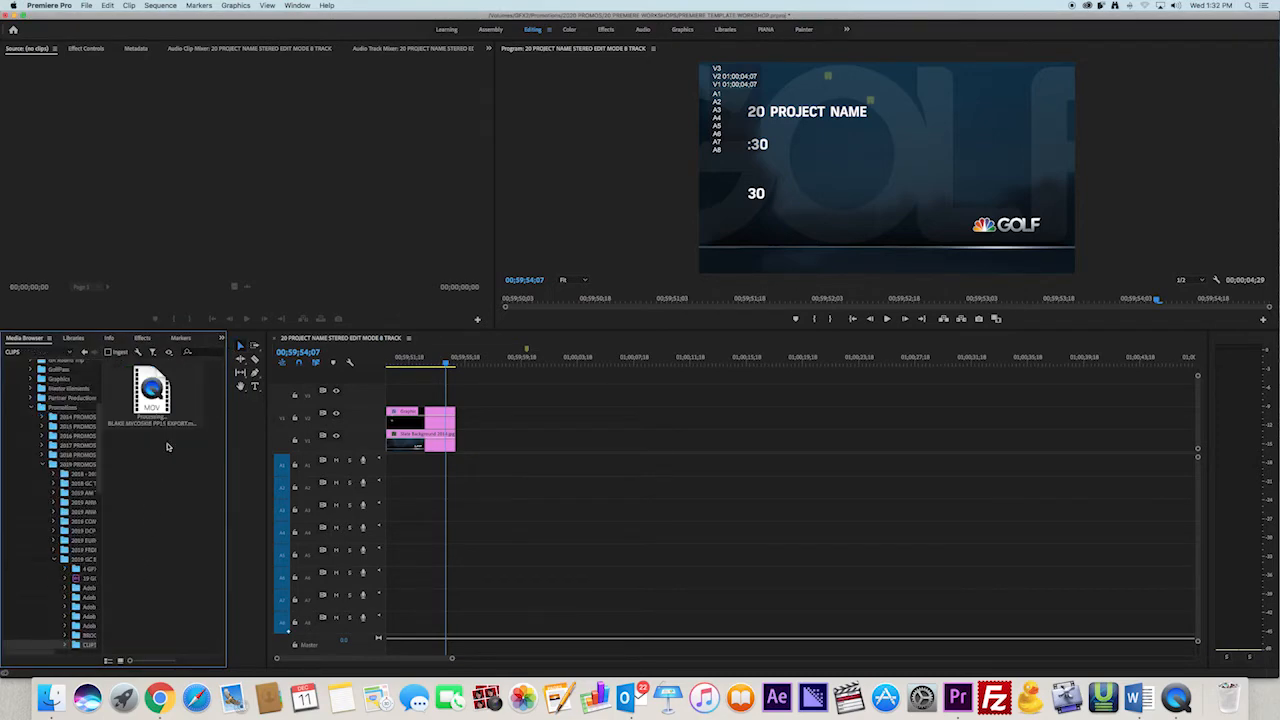
{"action": "left_click", "coordinate": [165, 410]}
{"action": "right_click", "coordinate": [163, 405]}
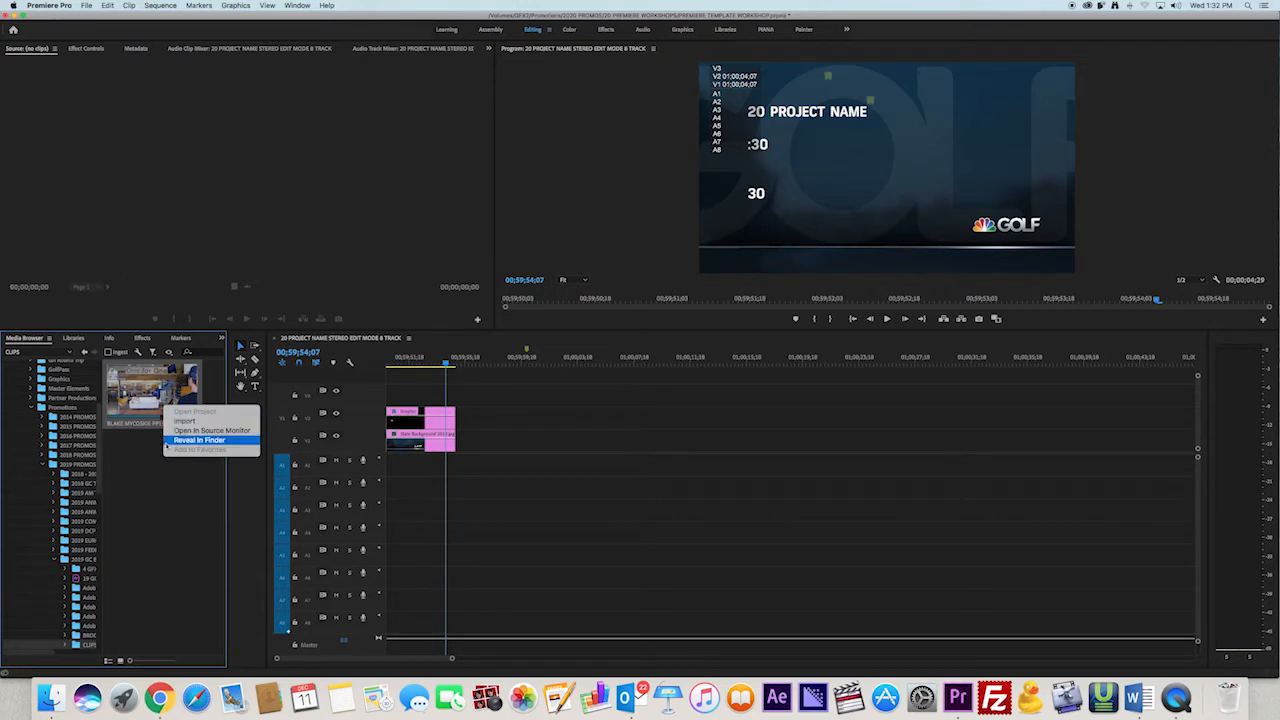
{"action": "left_click", "coordinate": [127, 500]}
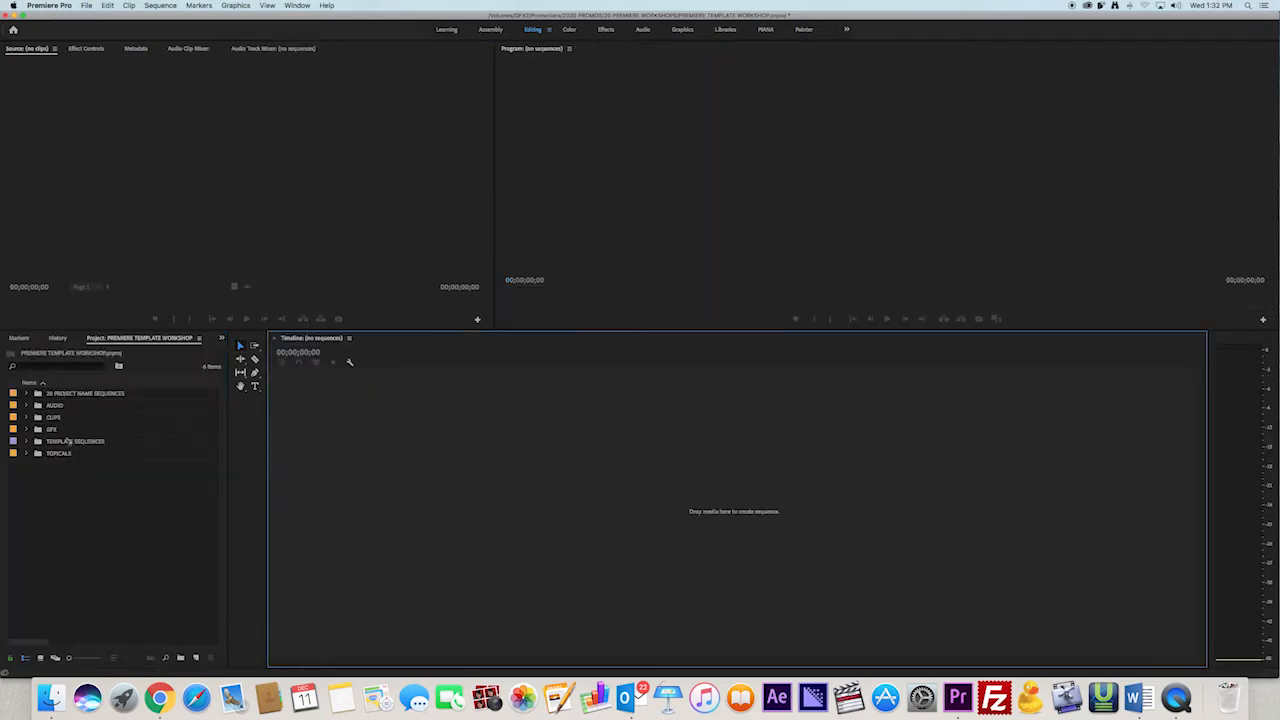
- Open TWProject_Teaser.mp4 from the CLIPS bin in the Source Monitor and create a sequence by placing it in the empty timeline
{"action": "left_click", "coordinate": [26, 418]}
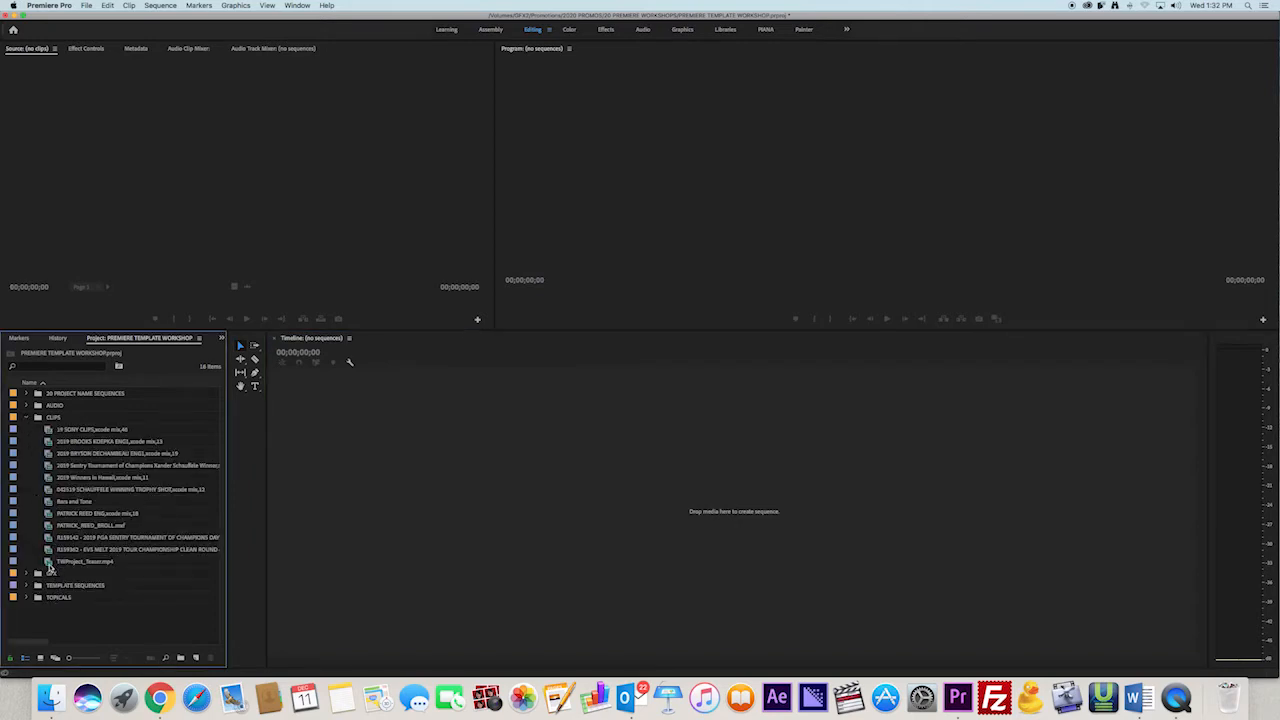
{"action": "double_click", "coordinate": [50, 563]}
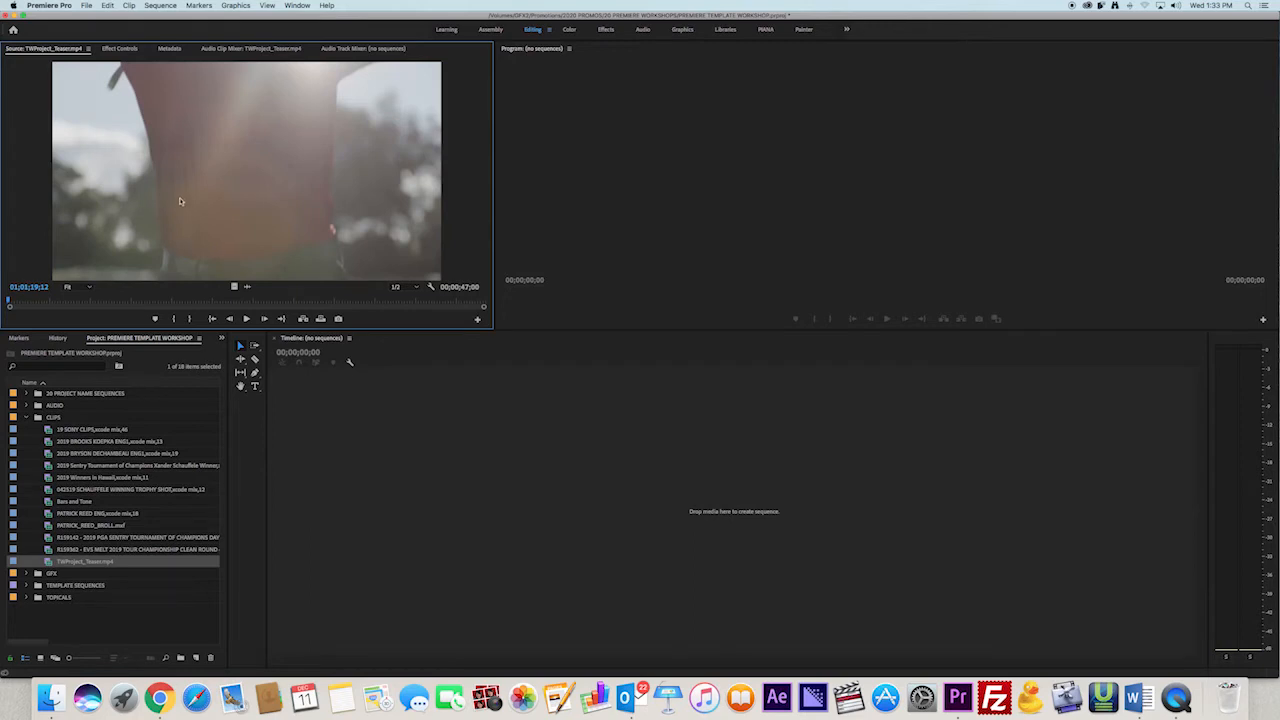
{"action": "left_click_drag", "start_coordinate": [180, 201], "coordinate": [442, 531]}
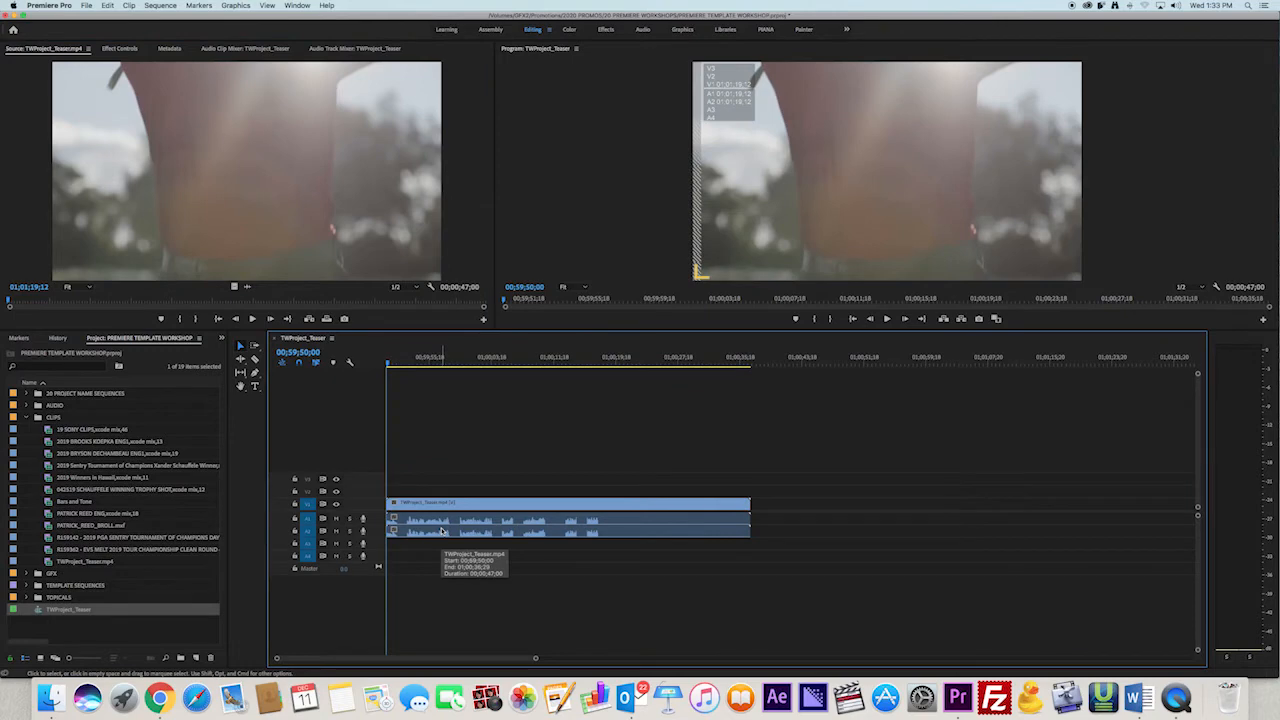
{"action": "left_click_drag", "start_coordinate": [388, 364], "coordinate": [350, 416]}
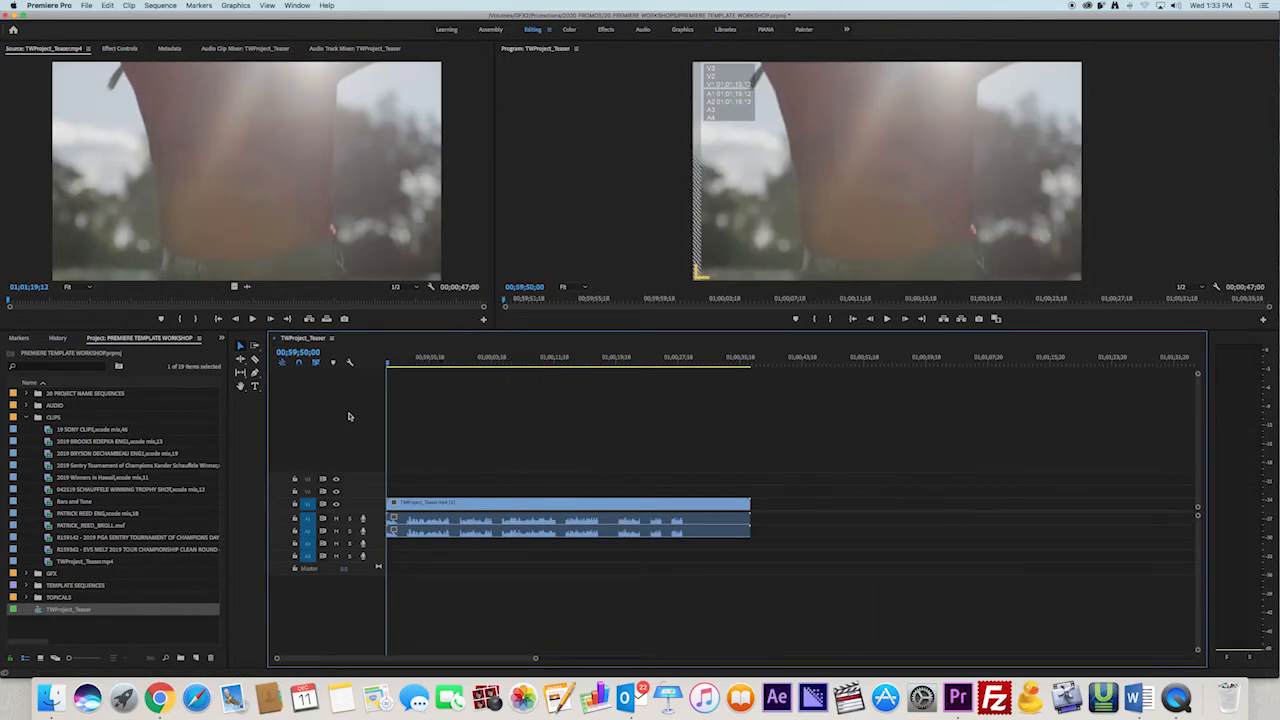
- Close the open TWProject_Teaser sequence and create a second one from the clip in the Source Monitor using New Item
{"action": "key", "text": "super+w"}
{"action": "left_click", "coordinate": [115, 238]}
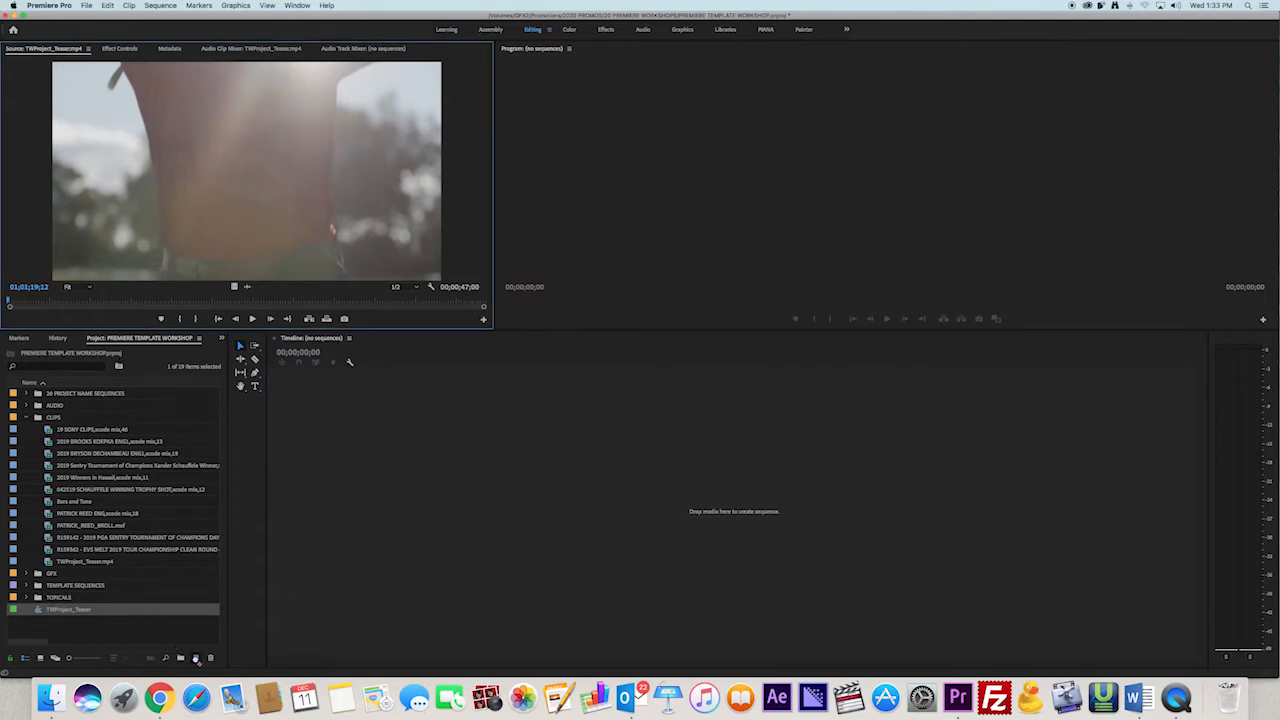
{"action": "left_click_drag", "start_coordinate": [196, 660], "coordinate": [196, 660]}
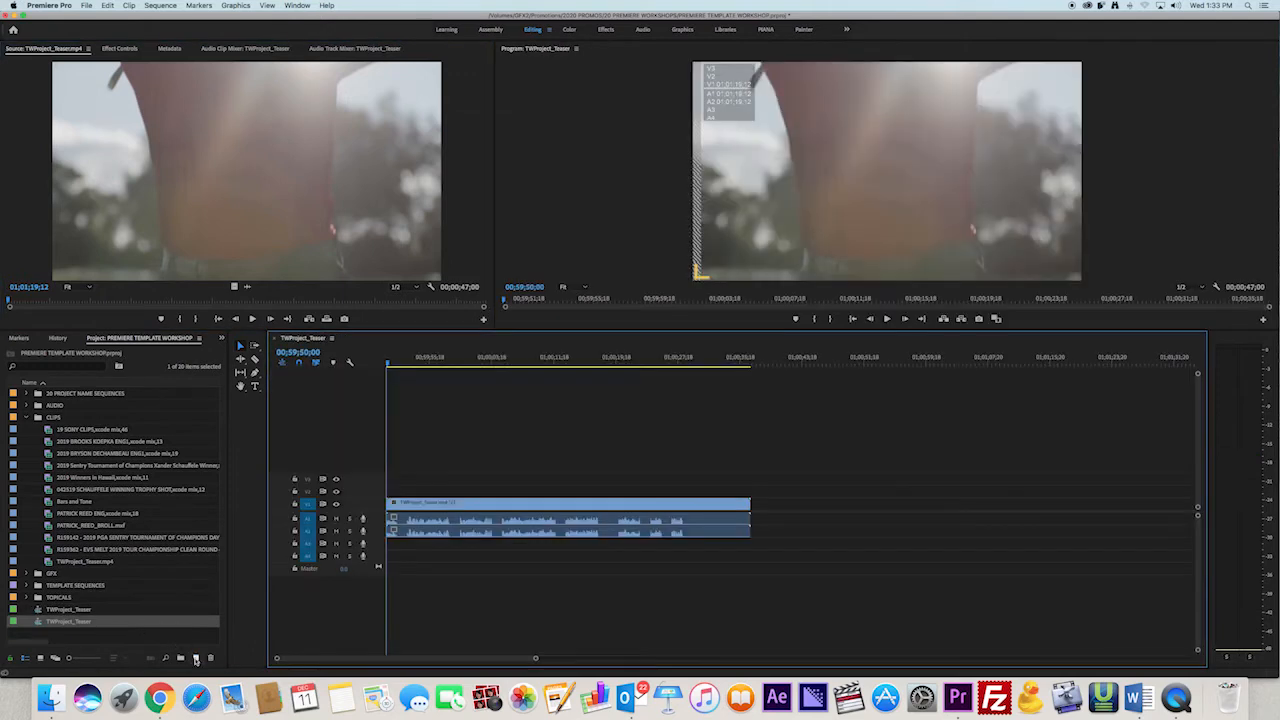
{"action": "left_click", "coordinate": [431, 512]}
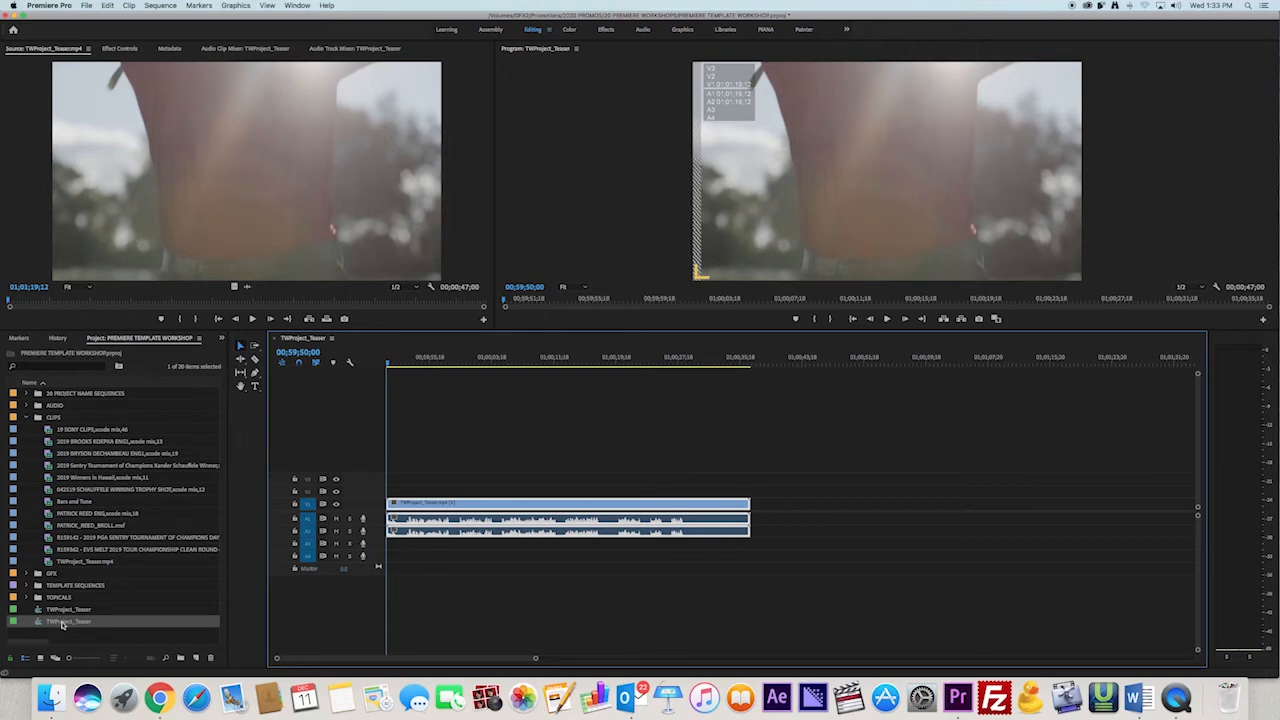
- Check the frame size, frame rate and audio format in the properties of the second TWProject_Teaser sequence
{"action": "right_click", "coordinate": [62, 624]}
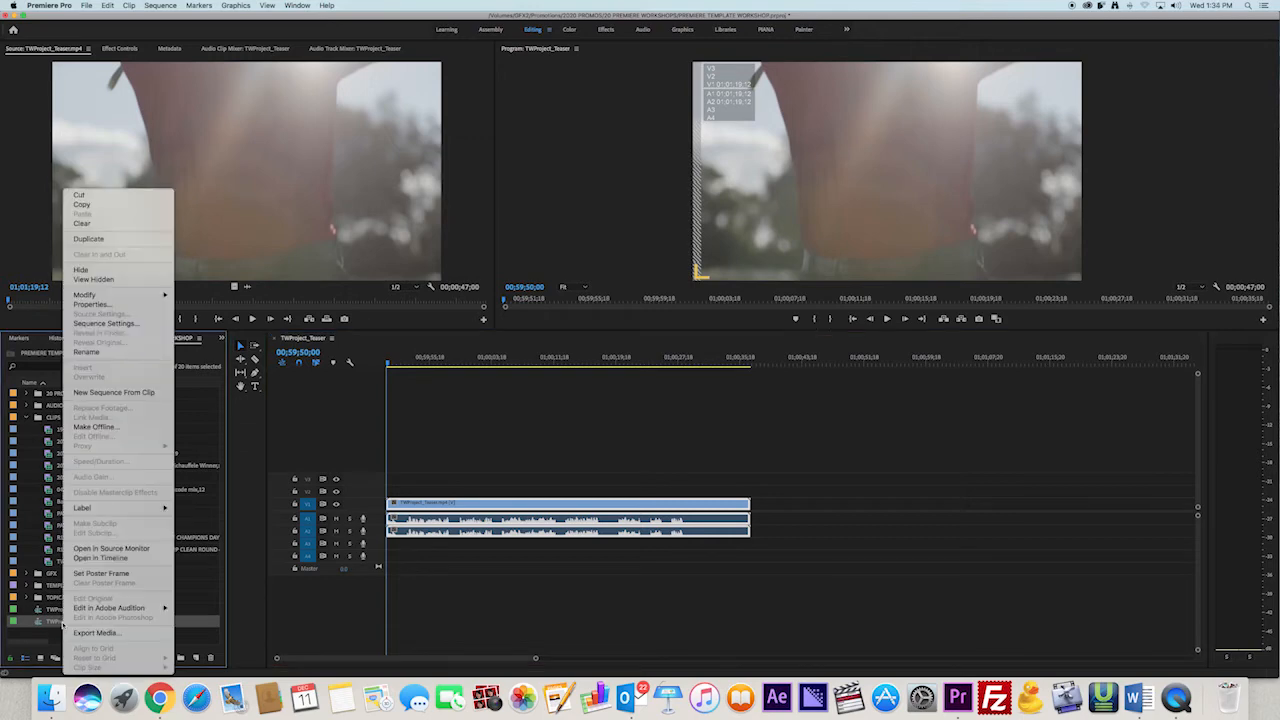
{"action": "left_click", "coordinate": [121, 306]}
{"action": "mouse_move", "coordinate": [62, 83]}
{"action": "left_mouse_down"}
{"action": "mouse_move", "coordinate": [110, 96]}
{"action": "mouse_move", "coordinate": [80, 84]}
{"action": "left_mouse_up"}
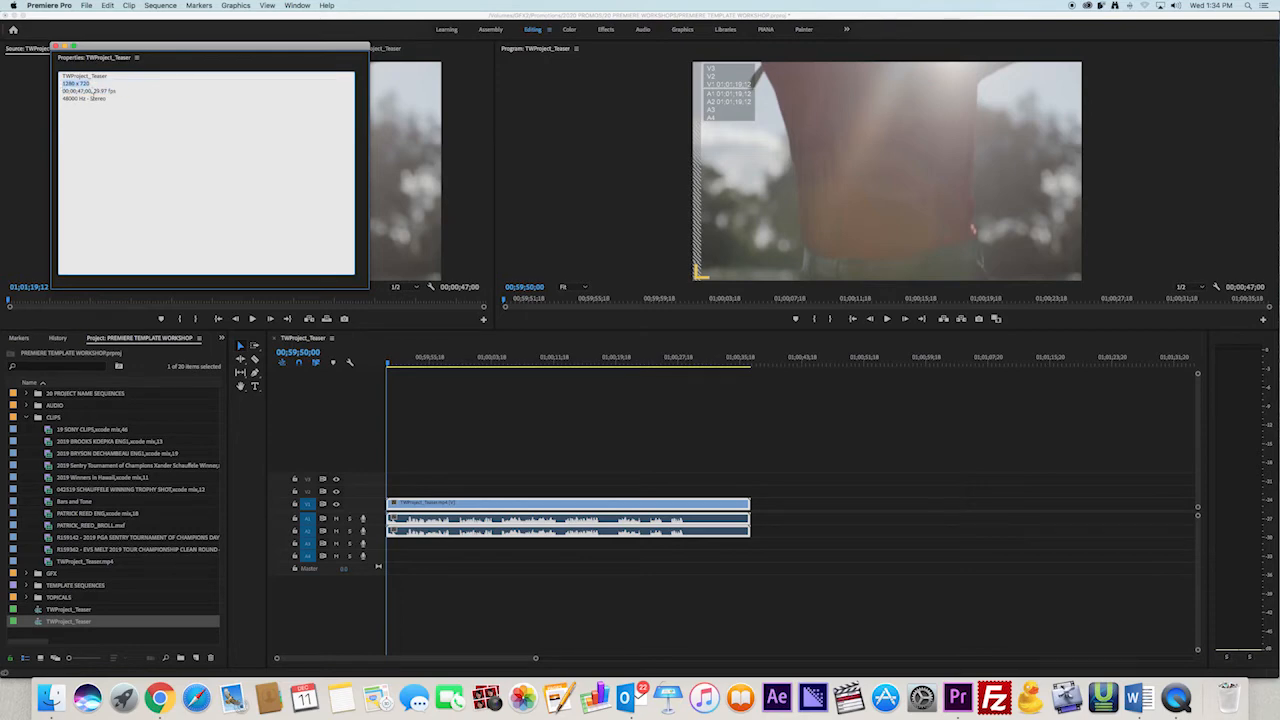
{"action": "left_click", "coordinate": [56, 46]}
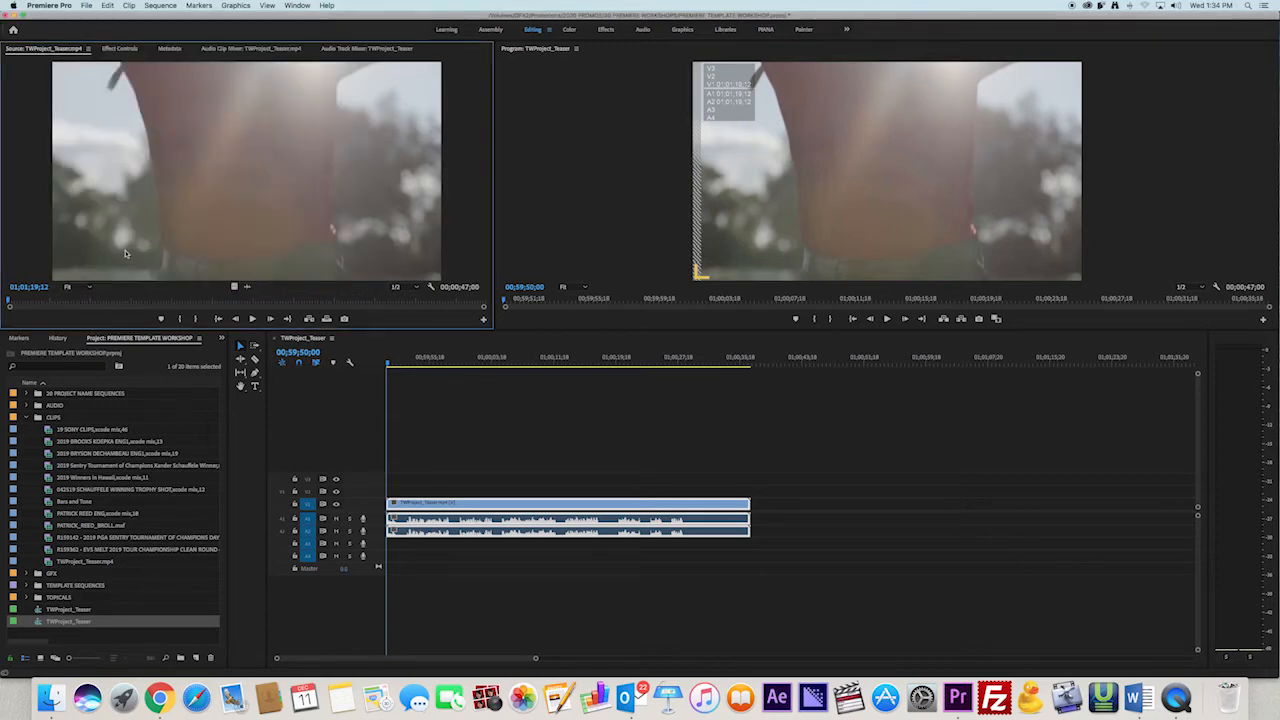
- Remove both TWProject_Teaser sequences from the project by cutting them
{"action": "left_click", "coordinate": [76, 610], "text": "shift"}
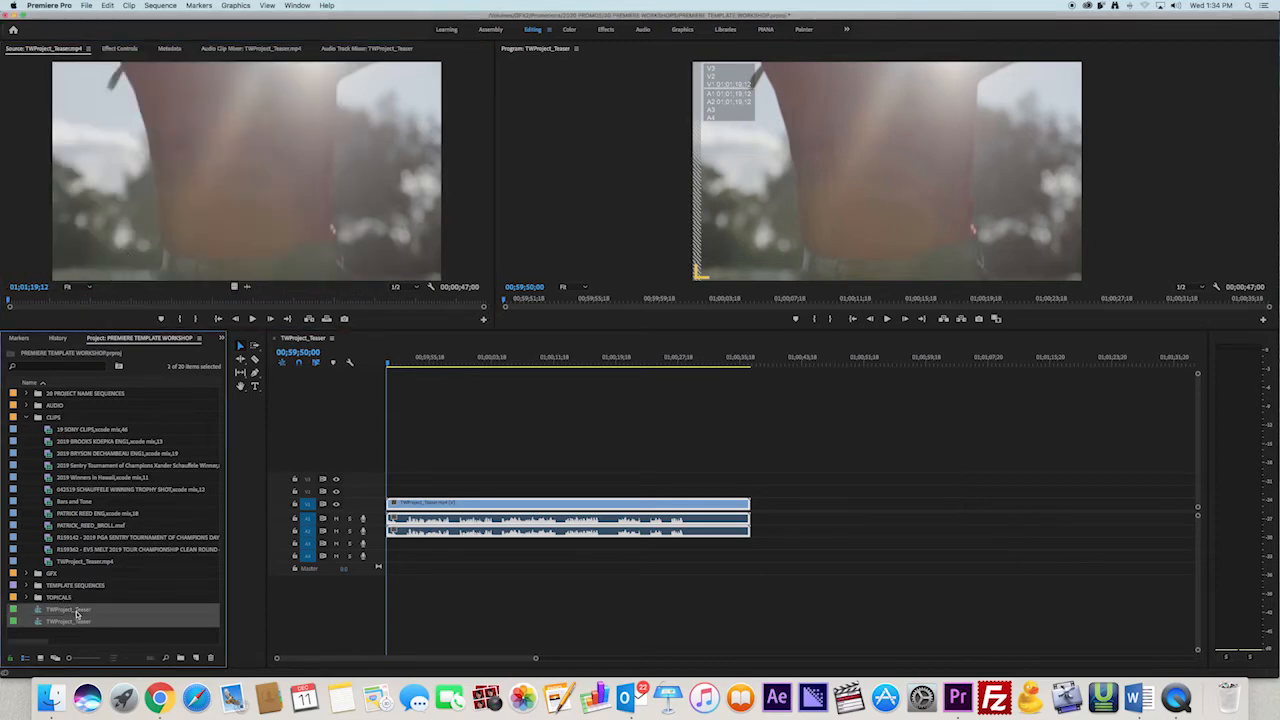
{"action": "right_click", "coordinate": [76, 613]}
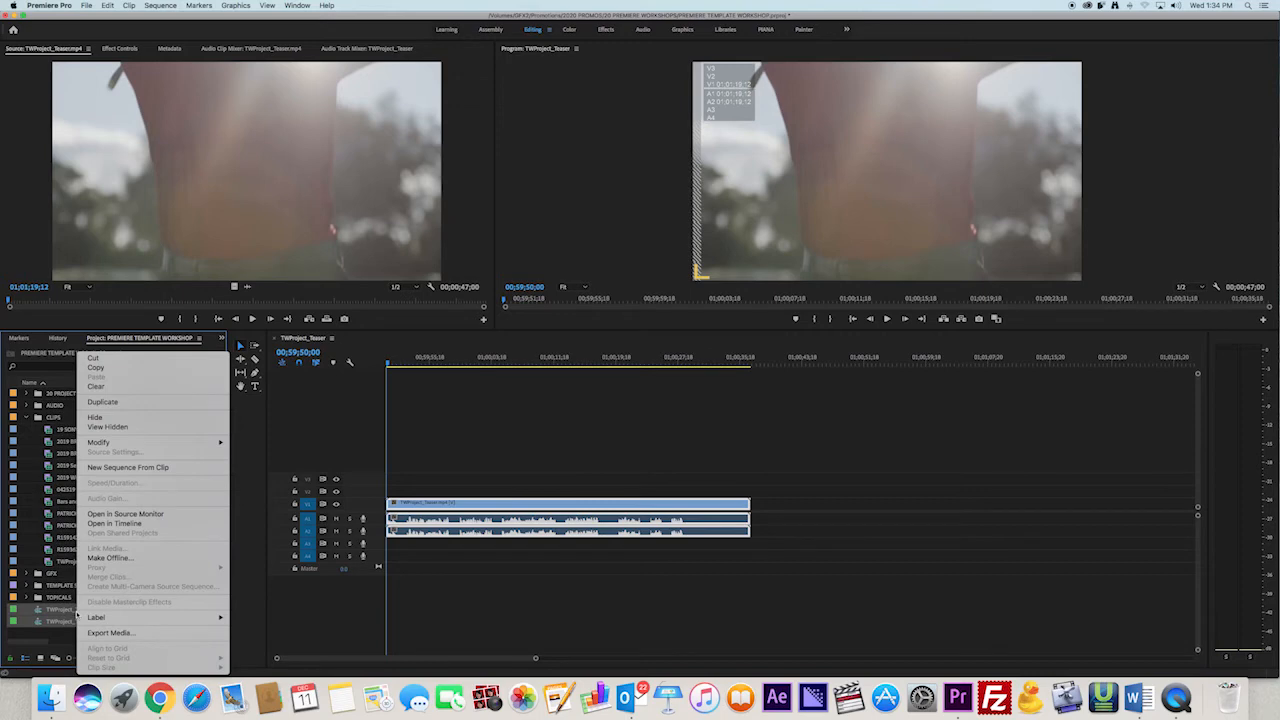
{"action": "left_click", "coordinate": [93, 358]}
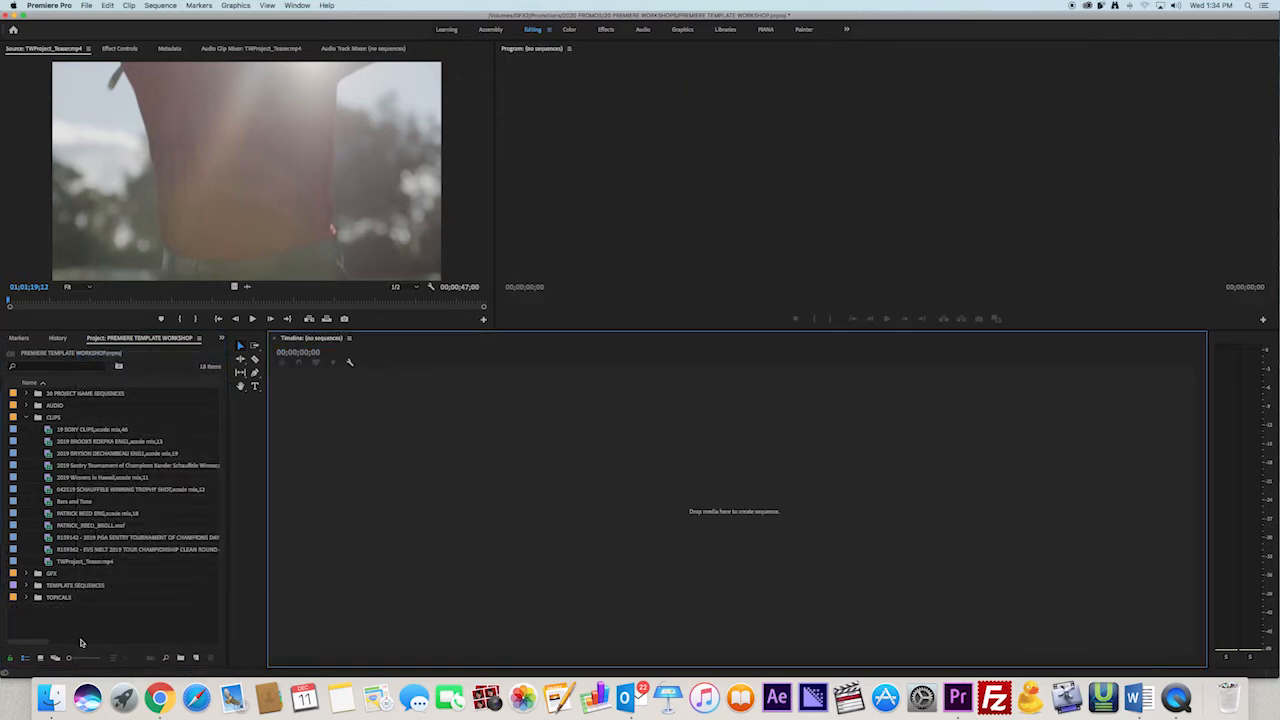
- Start a new sequence and choose the XDCAM HD422 1080i30 (60i) preset
{"action": "left_click", "coordinate": [197, 659]}
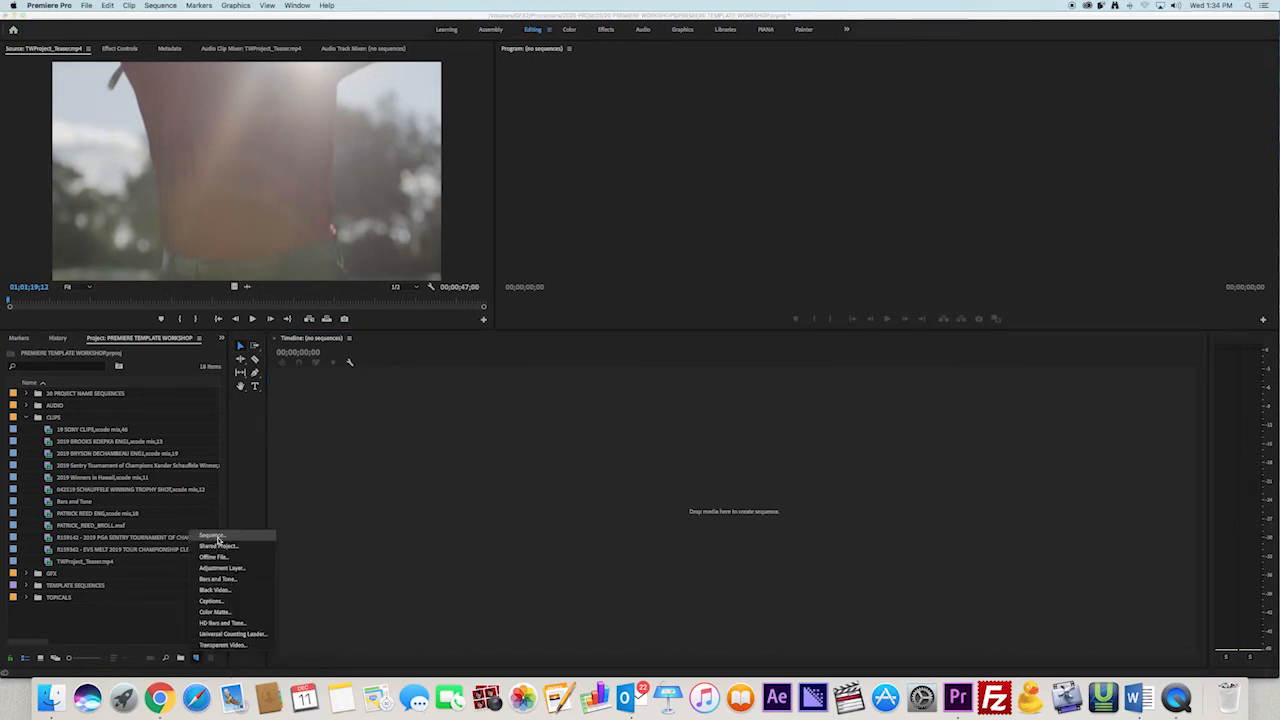
{"action": "left_click", "coordinate": [214, 536]}
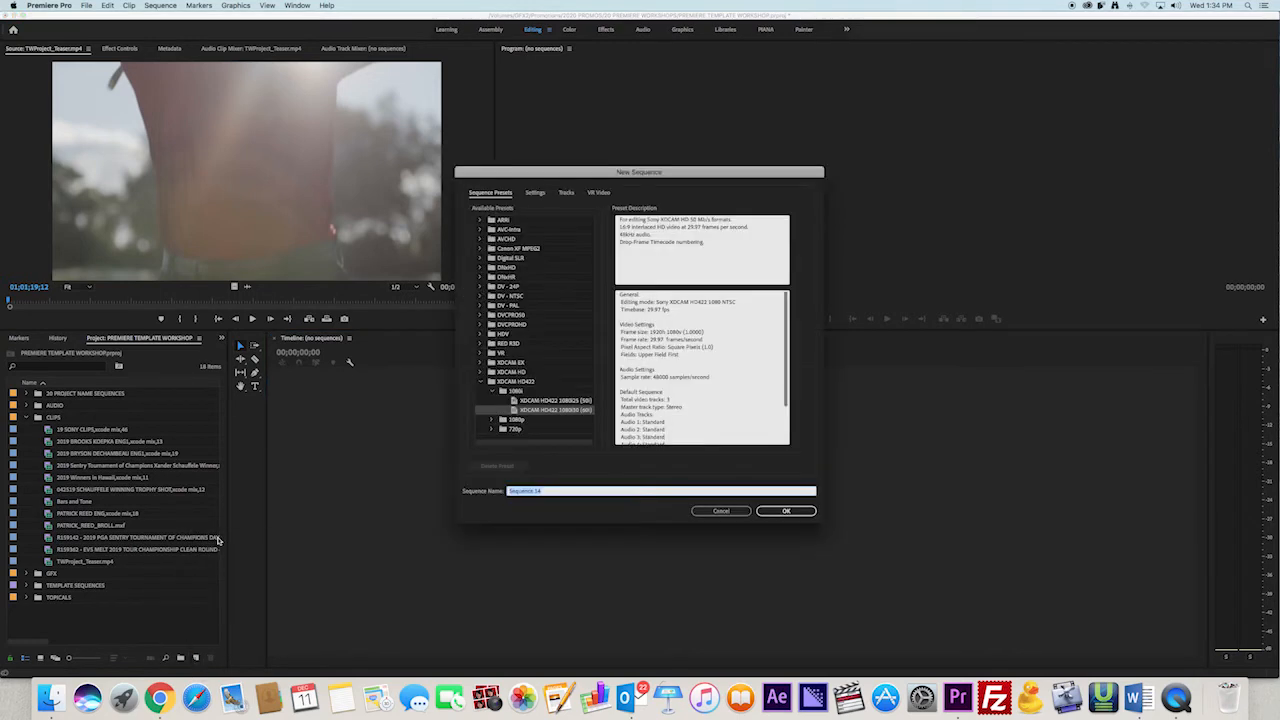
{"action": "left_click", "coordinate": [540, 413]}
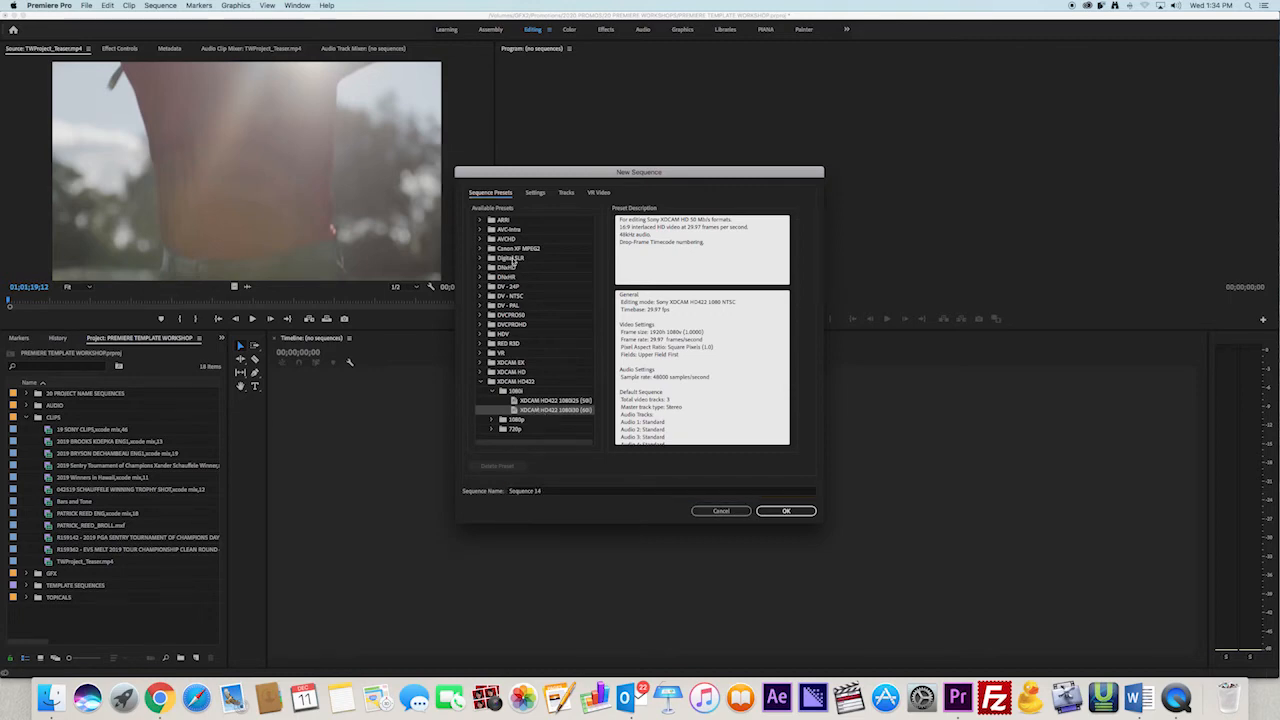
- Review the new sequence's editing mode, timebase and video display format options
{"action": "left_click", "coordinate": [536, 193]}
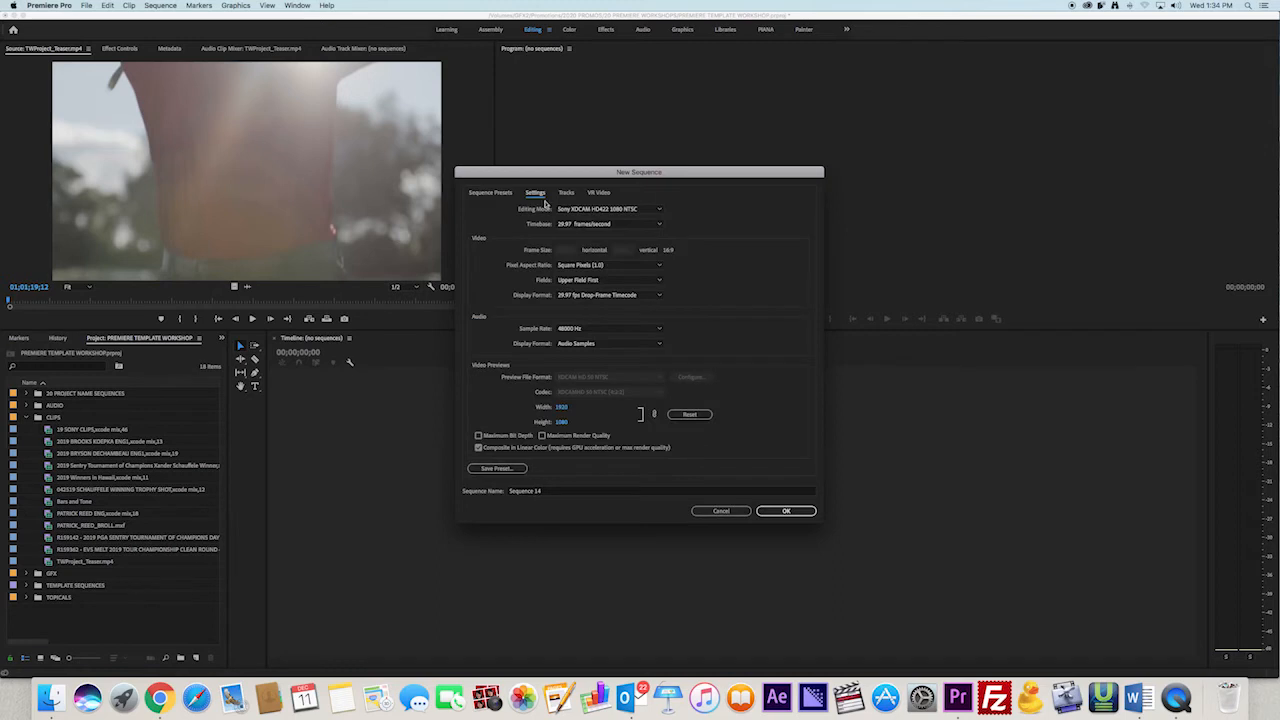
{"action": "left_click", "coordinate": [611, 210]}
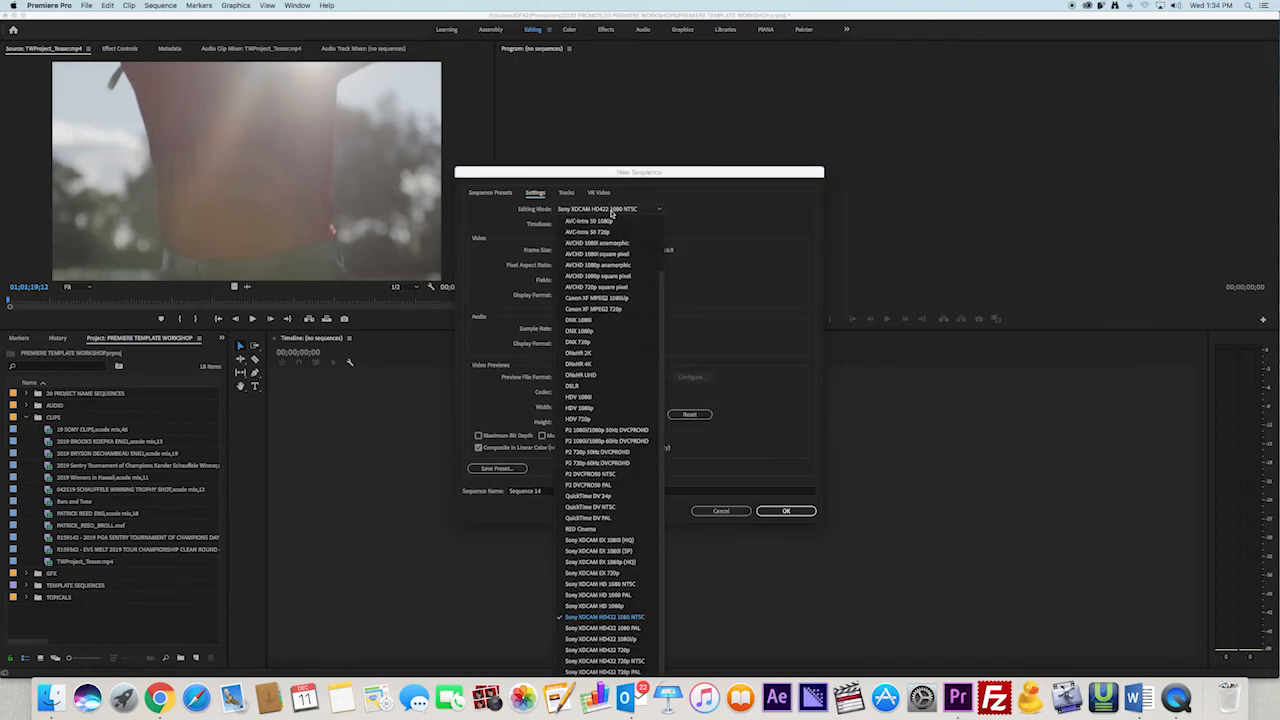
{"action": "left_click", "coordinate": [611, 212]}
{"action": "left_click", "coordinate": [598, 225]}
{"action": "left_click", "coordinate": [598, 226]}
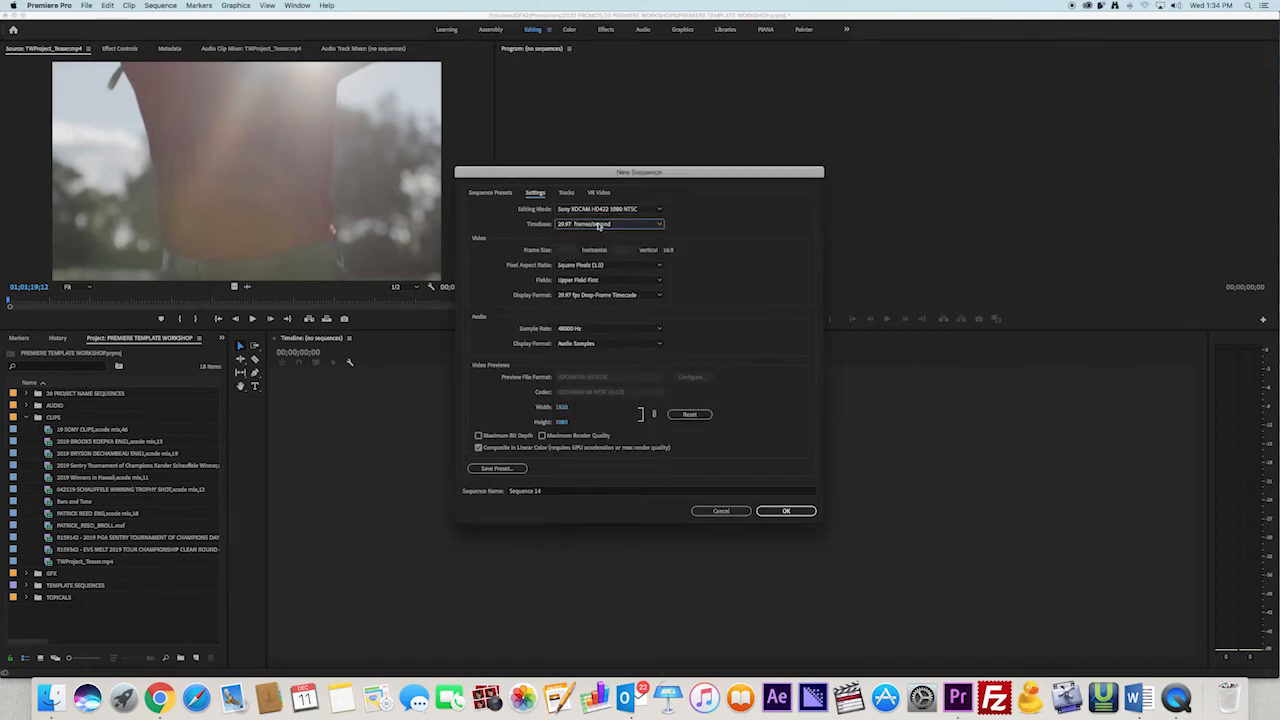
{"action": "left_click", "coordinate": [577, 296]}
{"action": "left_click", "coordinate": [577, 298]}
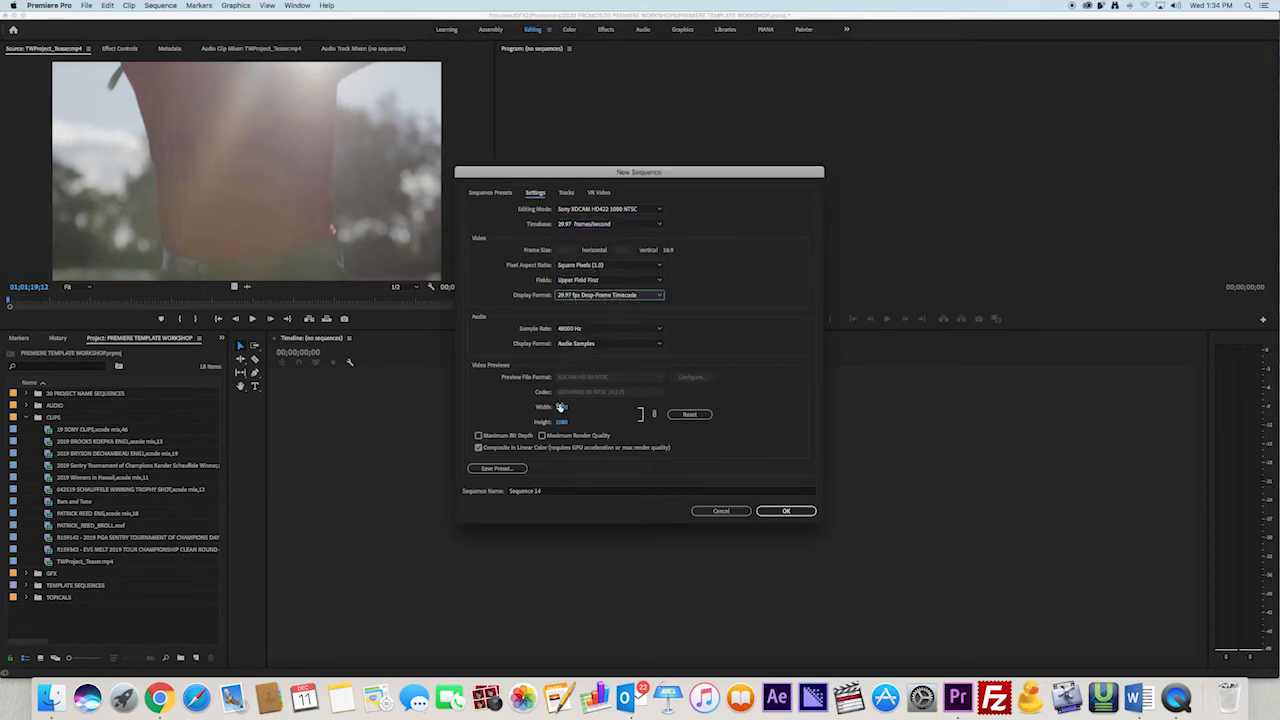
- Review the new sequence's audio sample rate and audio display format options
{"action": "left_click", "coordinate": [575, 330]}
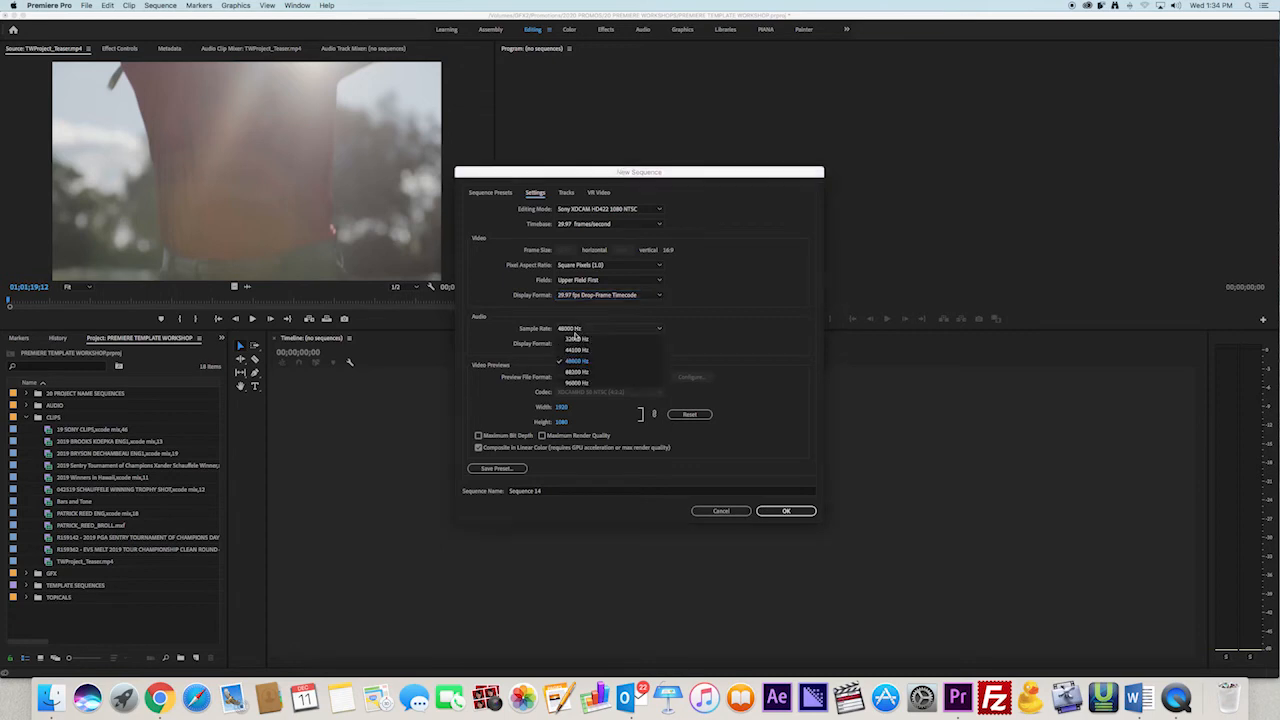
{"action": "left_click", "coordinate": [576, 331]}
{"action": "left_click", "coordinate": [576, 343]}
{"action": "left_click", "coordinate": [577, 345]}
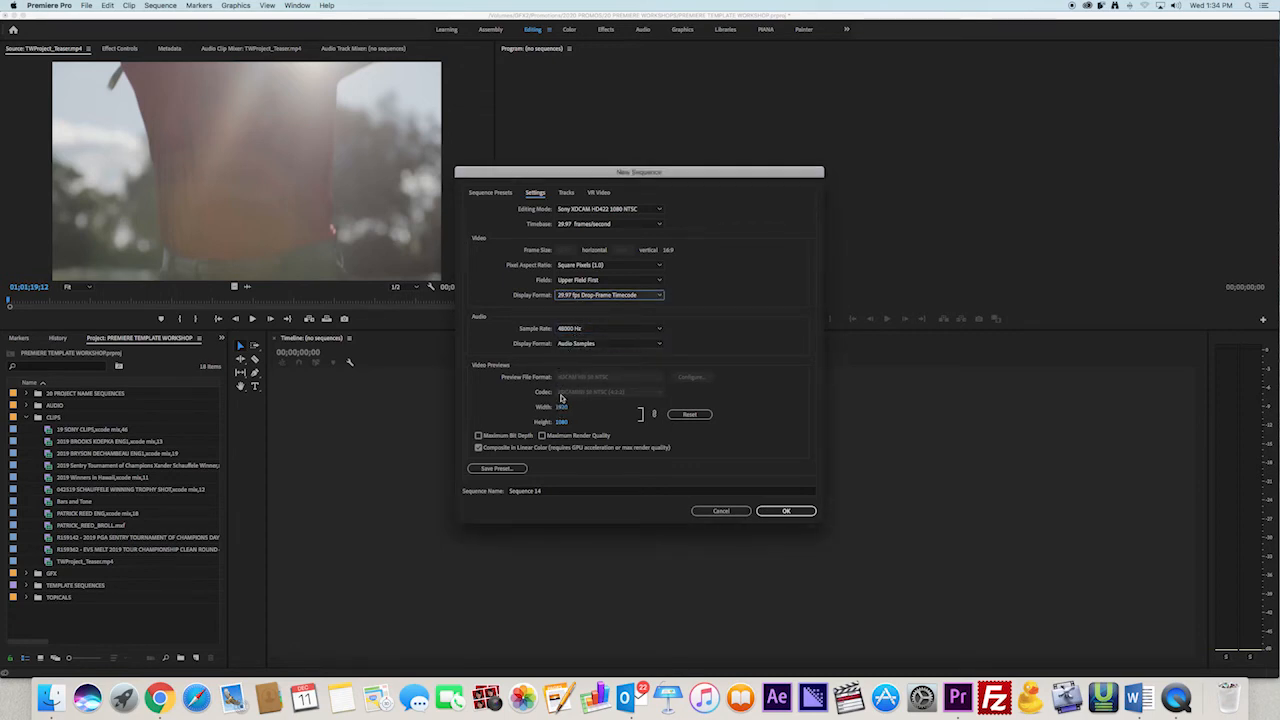
{"action": "left_click", "coordinate": [576, 330]}
{"action": "left_click", "coordinate": [576, 331]}
{"action": "left_click", "coordinate": [576, 343]}
{"action": "left_click", "coordinate": [576, 344]}
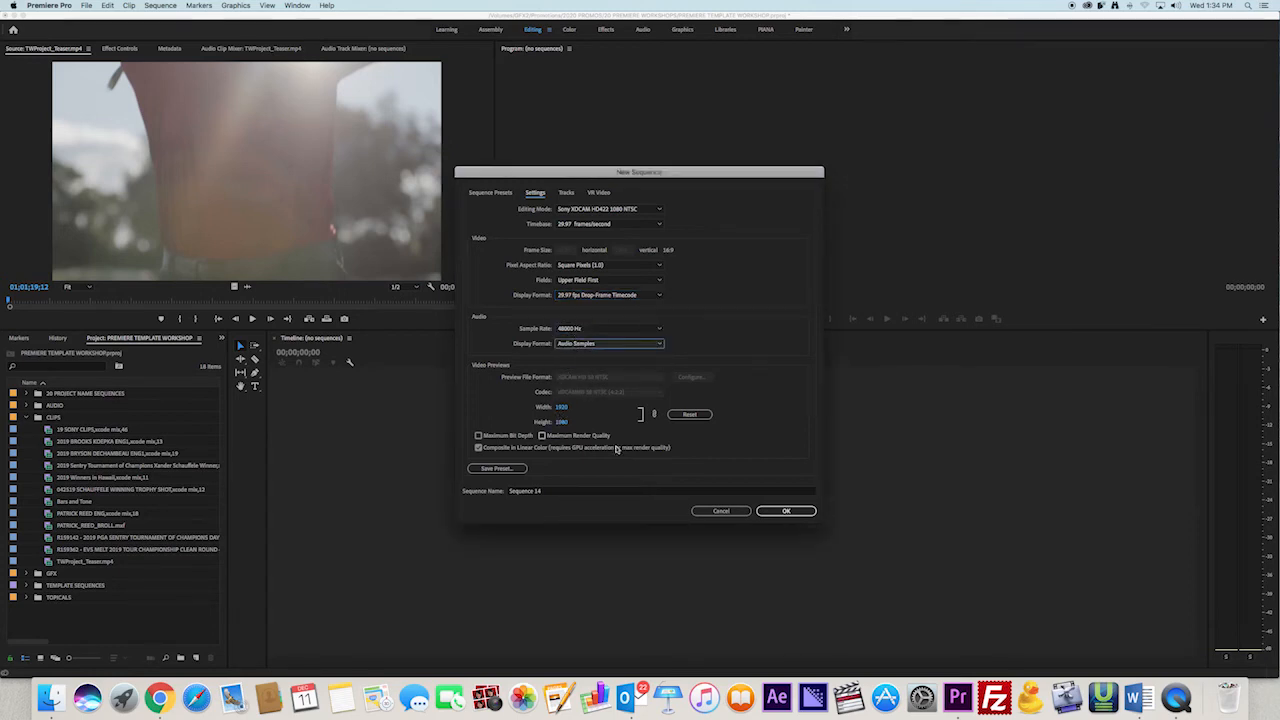
- Examine the new sequence's track setup, including the audio master options and the tracks' pan/balance controls
{"action": "left_click", "coordinate": [566, 193]}
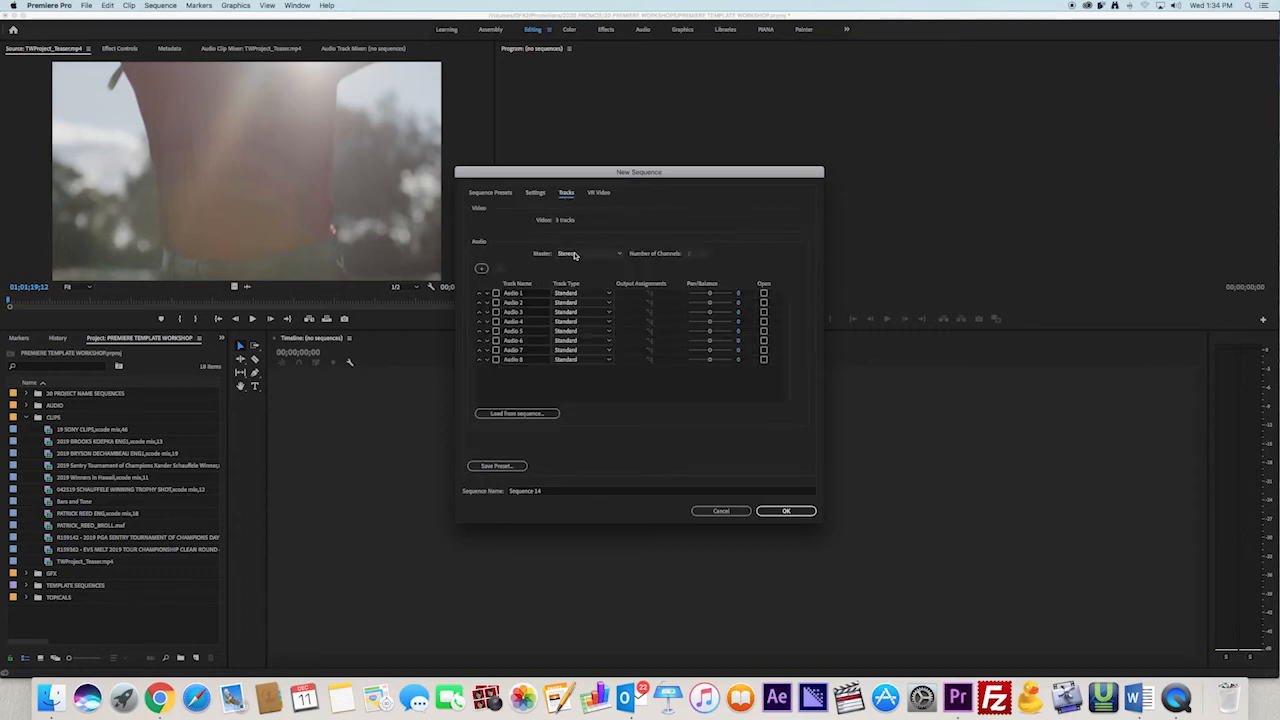
{"action": "left_click", "coordinate": [572, 254]}
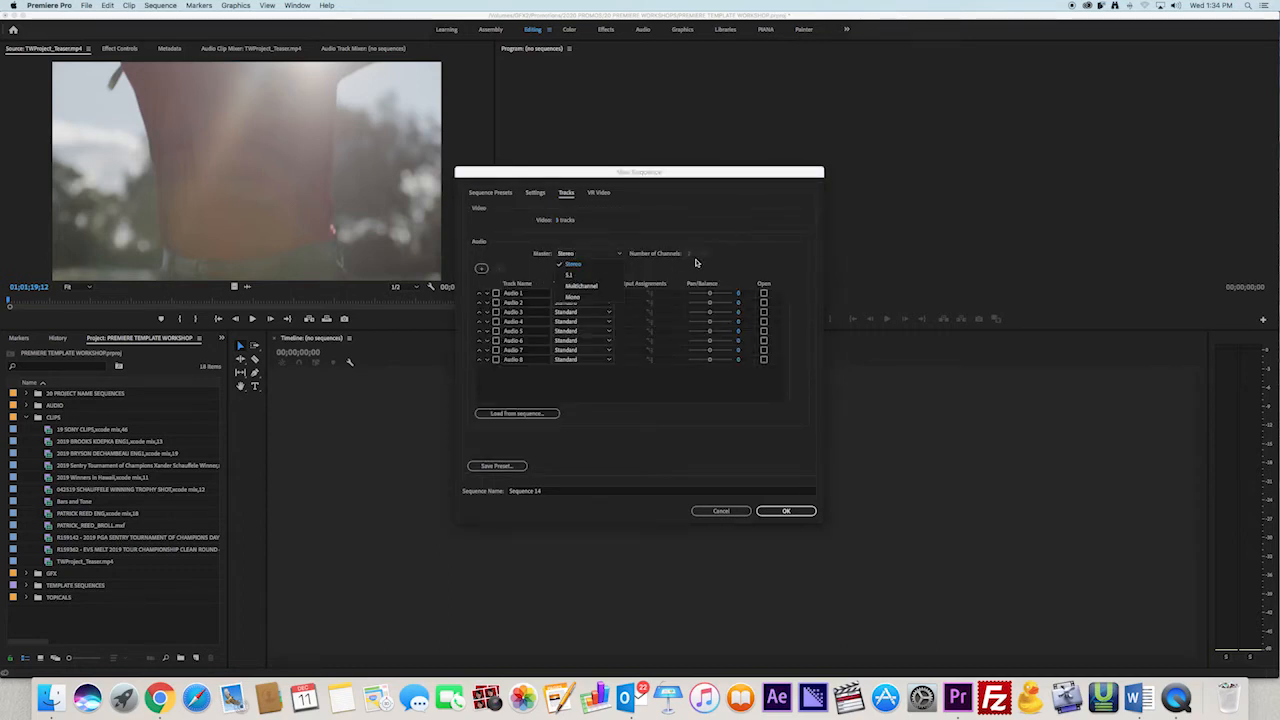
{"action": "left_click", "coordinate": [597, 245]}
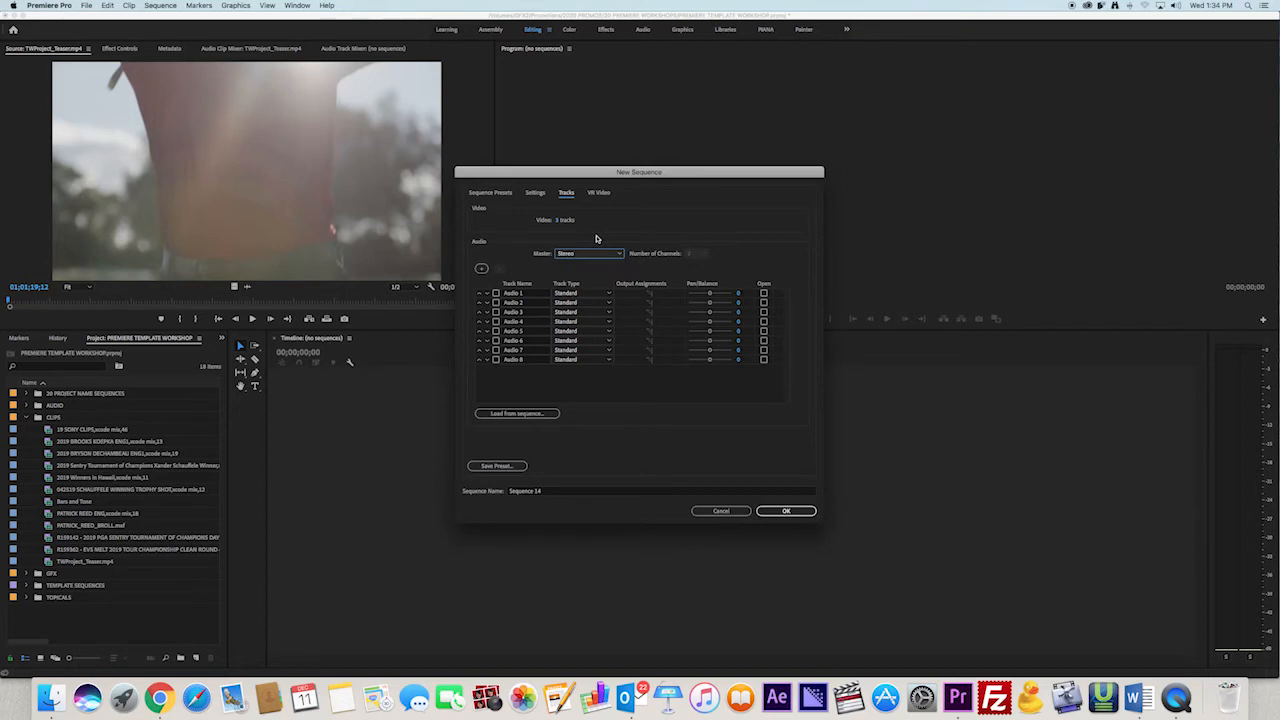
{"action": "left_click", "coordinate": [709, 297]}
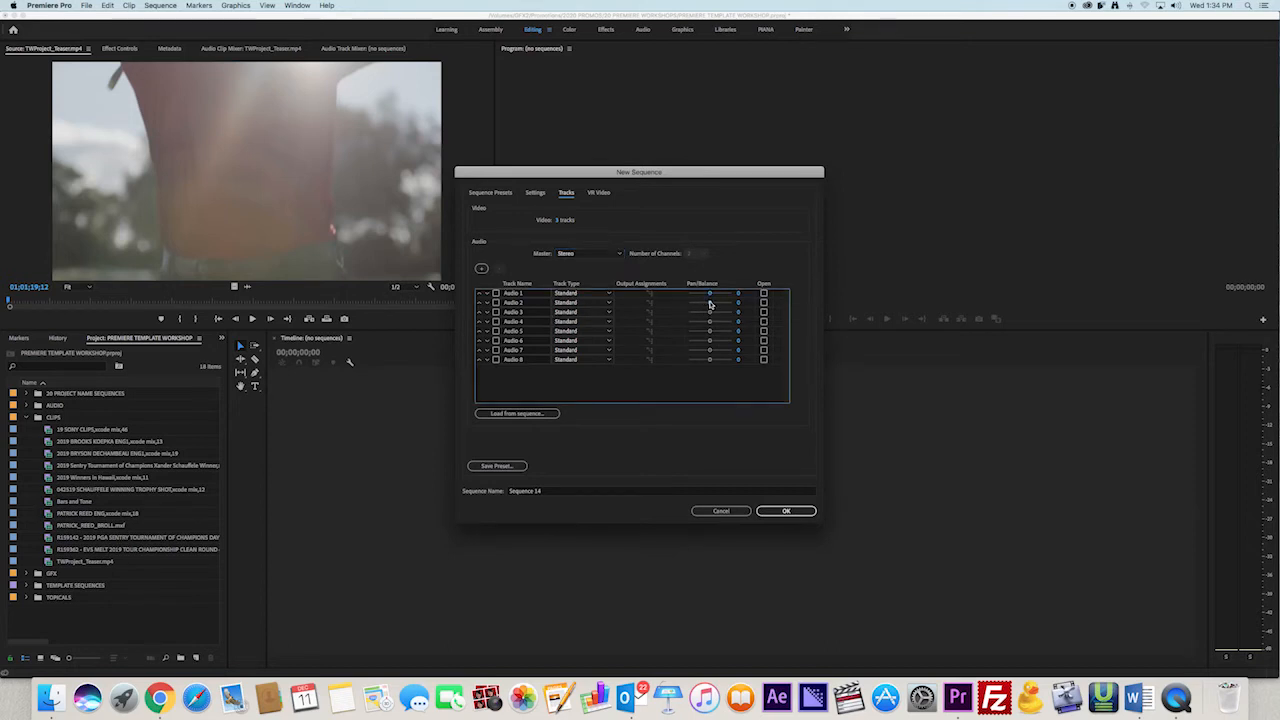
- Pan audio tracks 3 to 8 alternately to -100 and 100 and create the stereo sequence
{"action": "left_click_drag", "start_coordinate": [709, 312], "coordinate": [752, 363]}
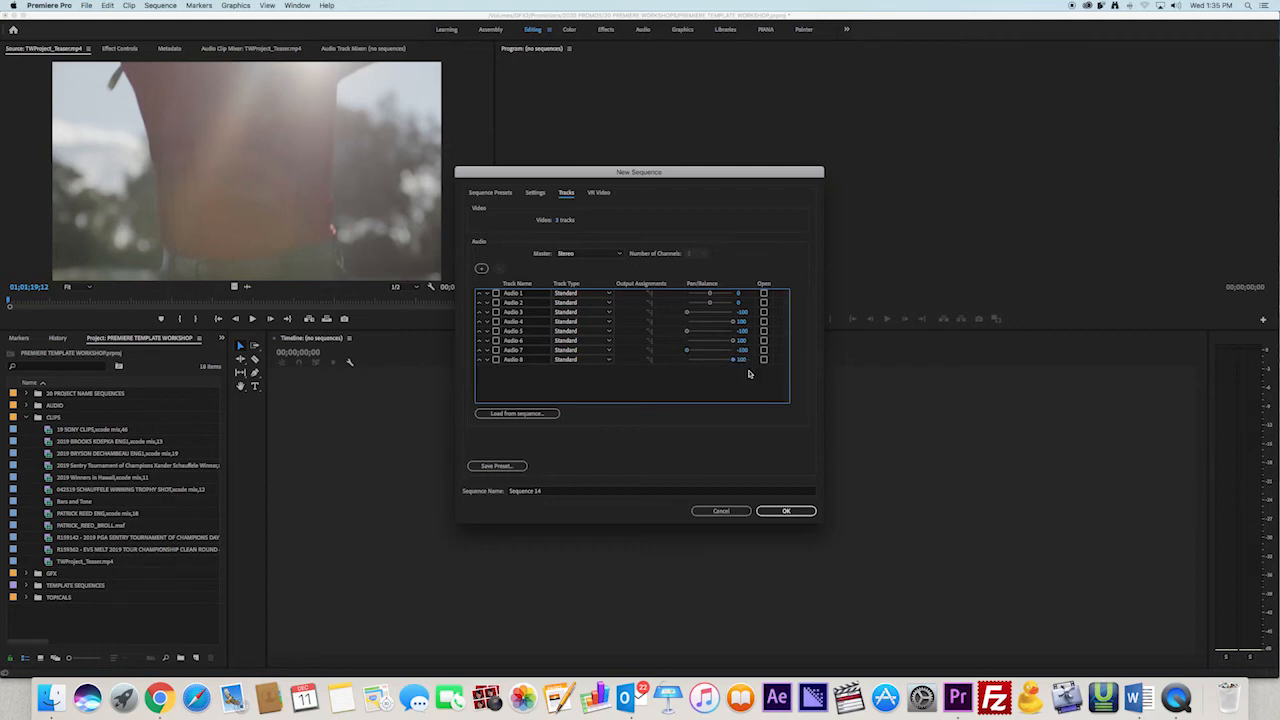
{"action": "left_click", "coordinate": [786, 511]}
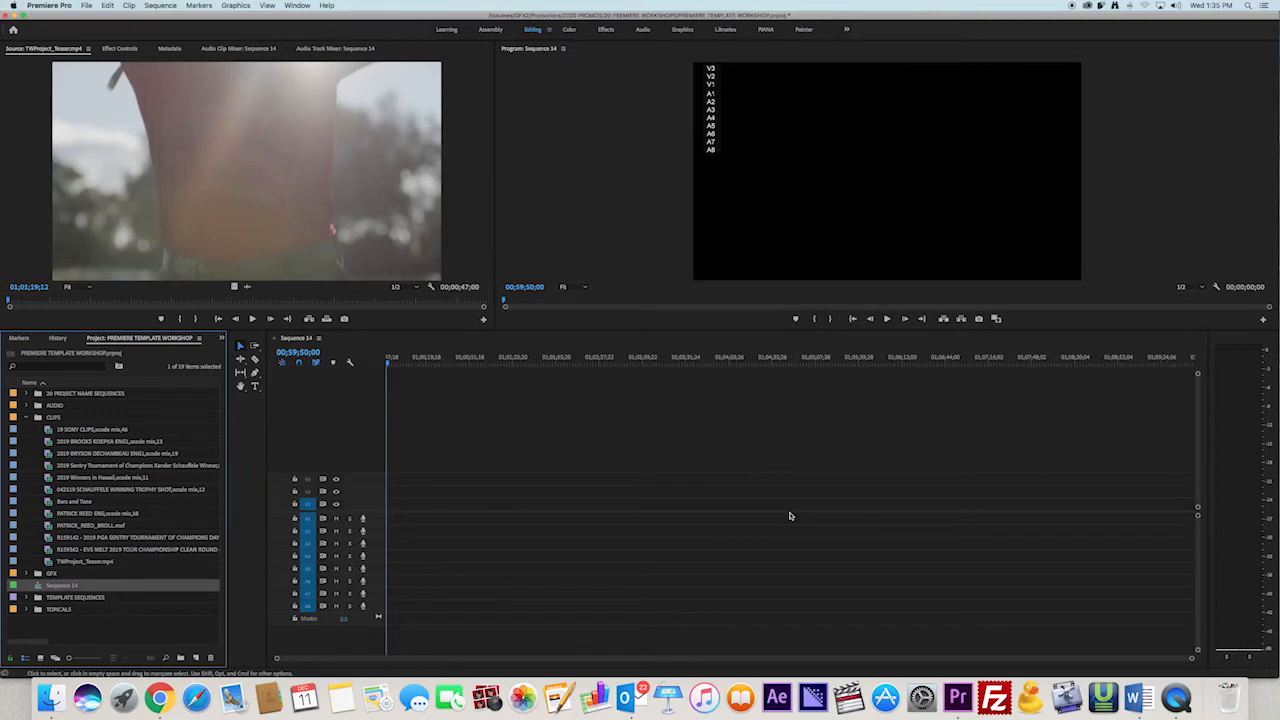
- Rename the new sequence in the project as STEREO EDIT MASTER
{"action": "left_click", "coordinate": [78, 586]}
{"action": "type", "text": "g"}
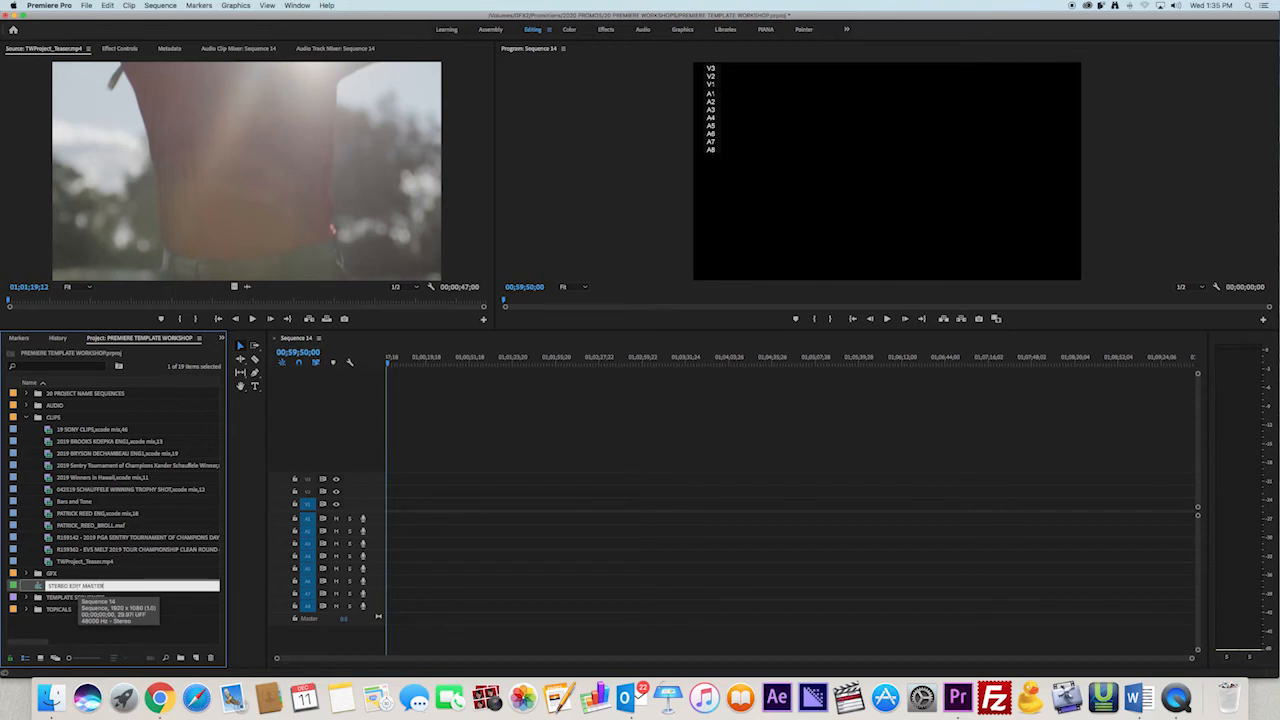
{"action": "key", "text": "Return"}
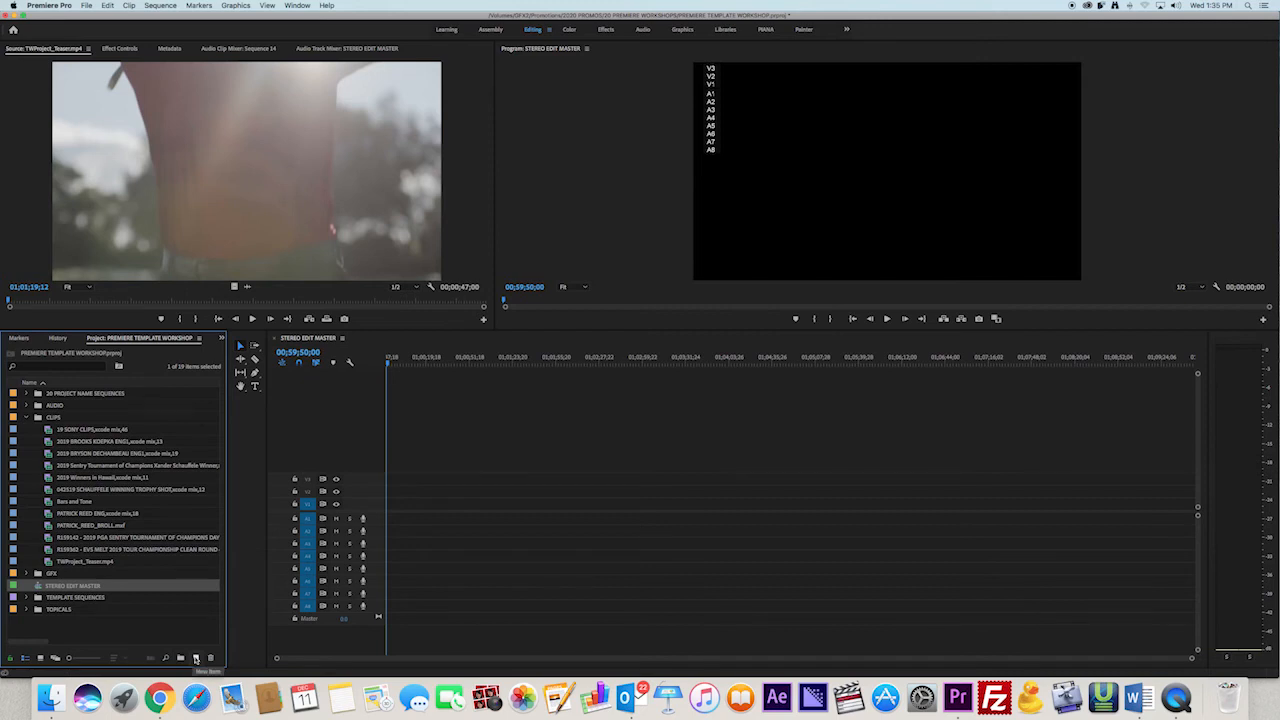
- Start another new sequence with the XDCAM HD422 1080i30 (60i) preset and show its track setup
{"action": "left_click", "coordinate": [196, 658]}
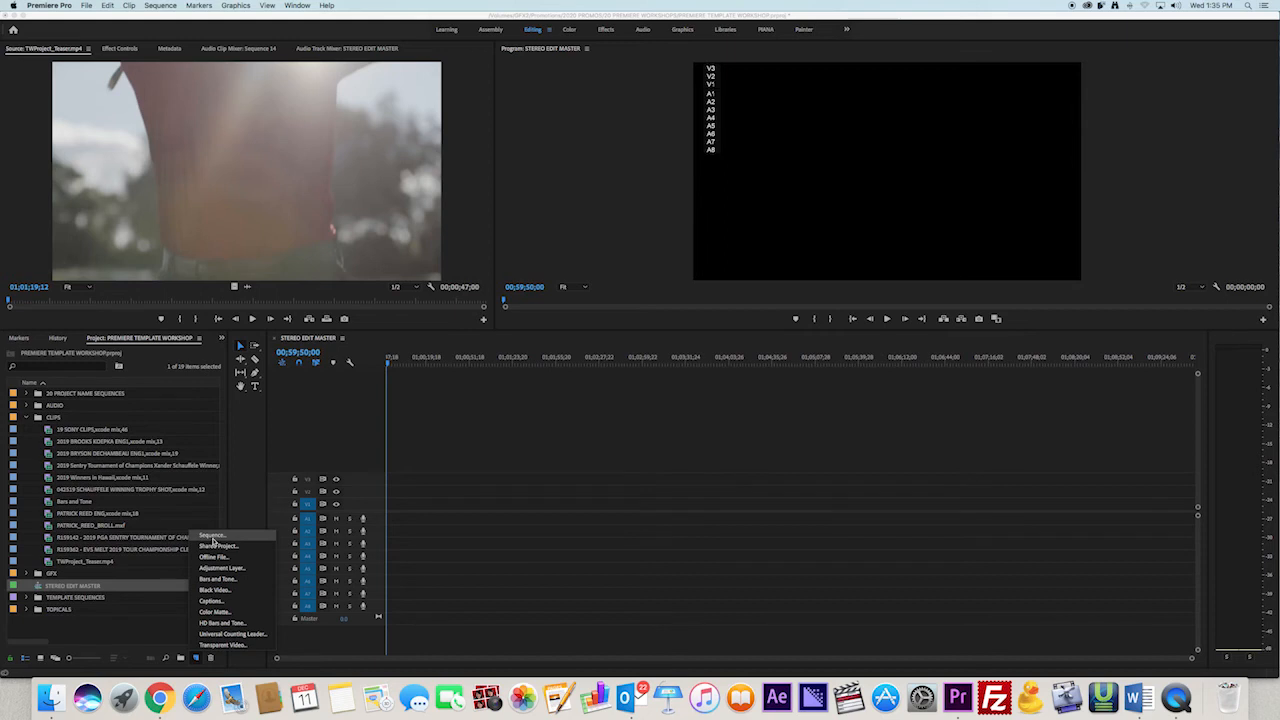
{"action": "left_click", "coordinate": [212, 540]}
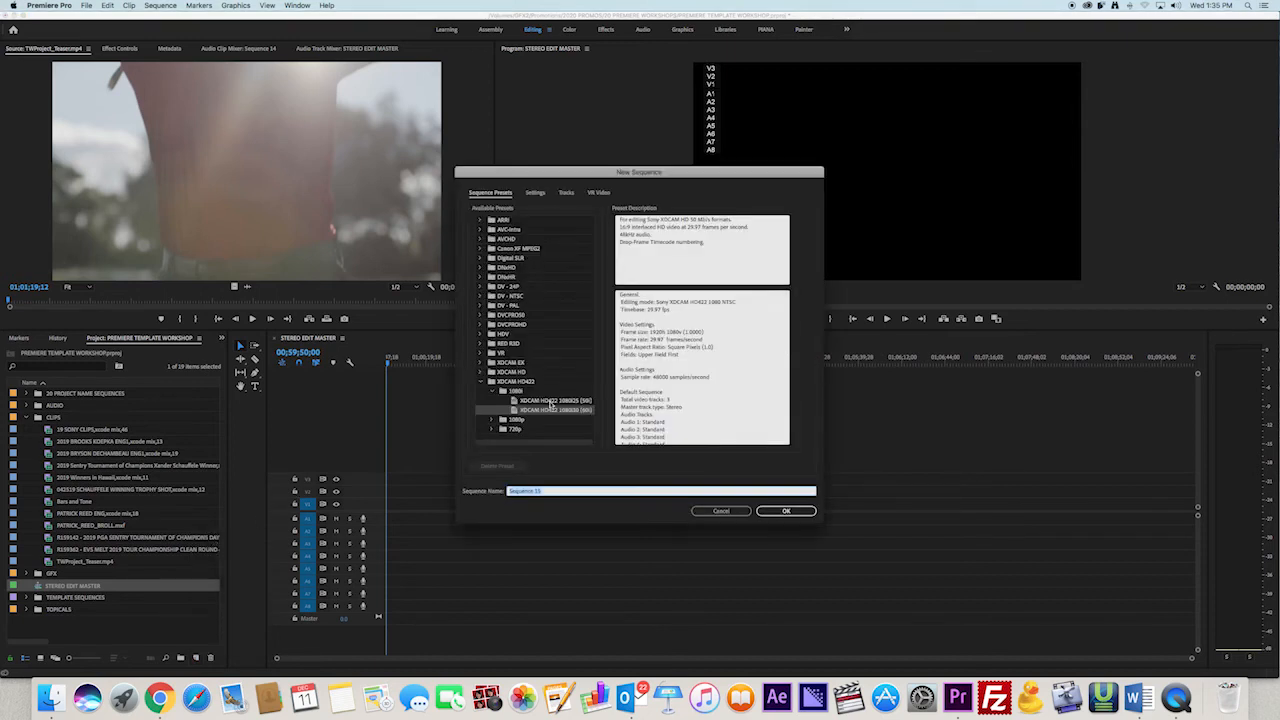
{"action": "left_click", "coordinate": [547, 415]}
{"action": "left_click", "coordinate": [535, 192]}
{"action": "left_click", "coordinate": [566, 192]}
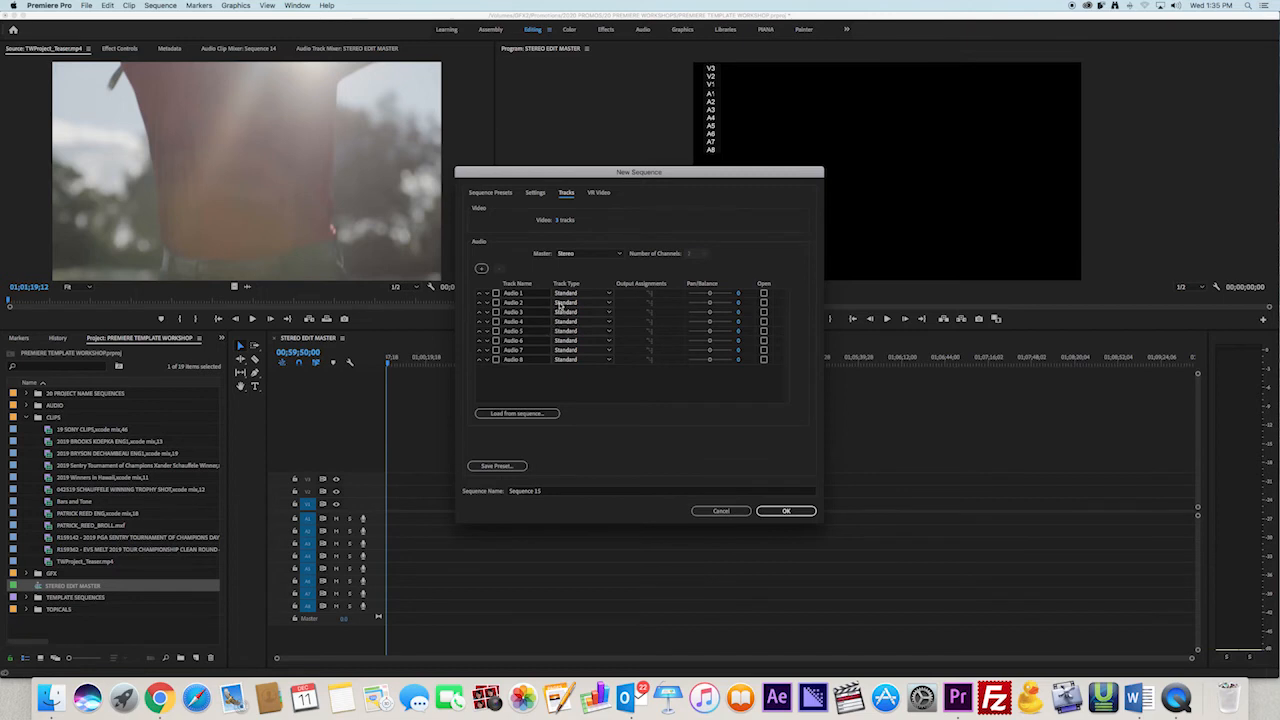
- Set the new sequence's audio master to Multichannel with 8 channels
{"action": "left_click", "coordinate": [587, 256]}
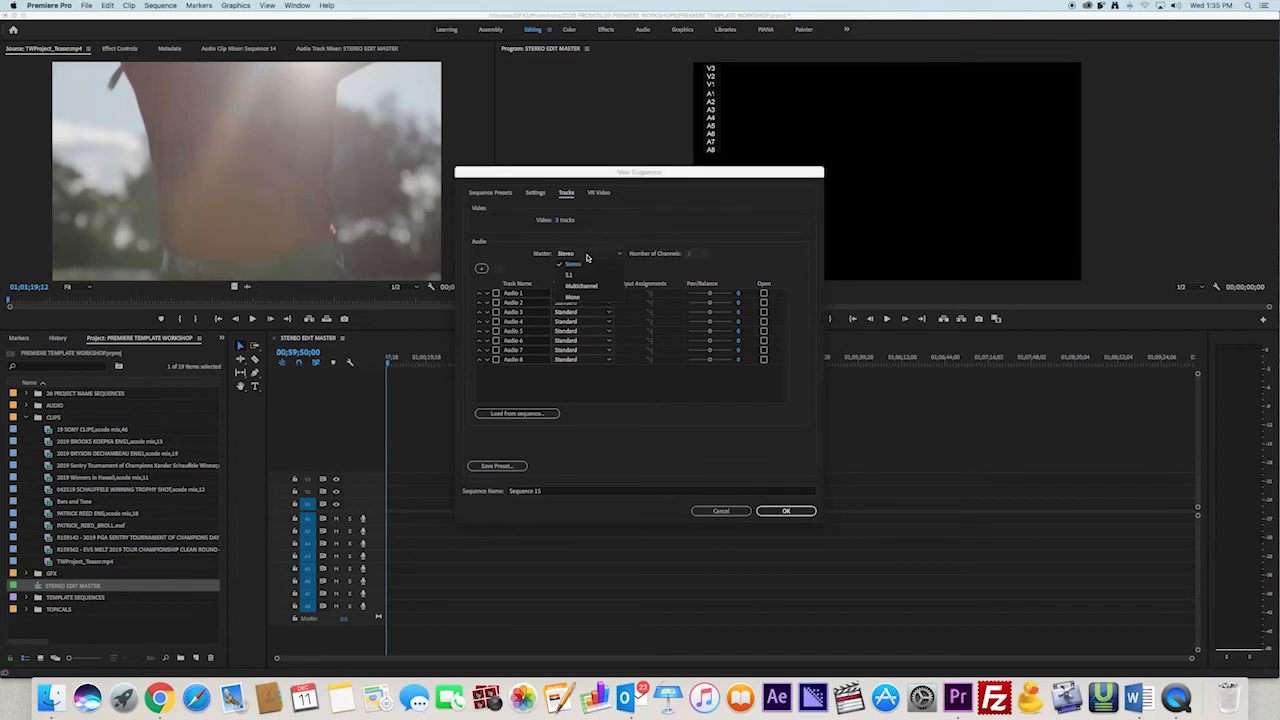
{"action": "left_click", "coordinate": [582, 286]}
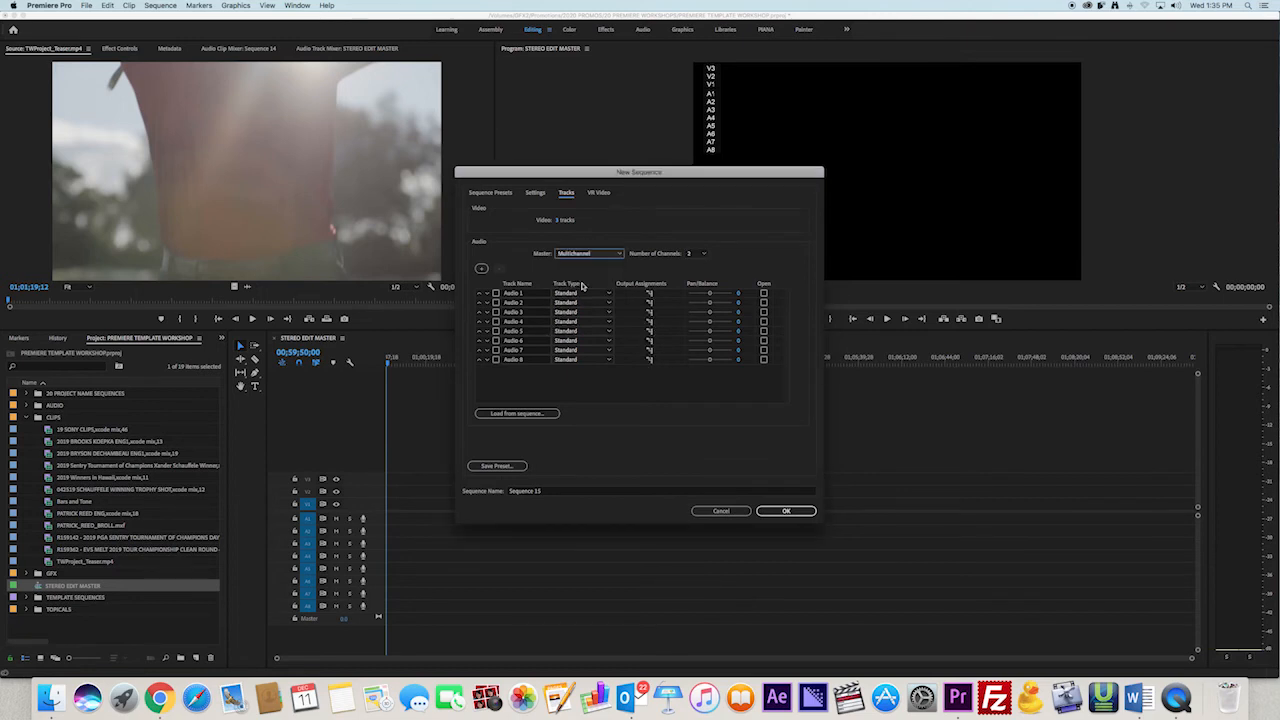
{"action": "left_click", "coordinate": [697, 254]}
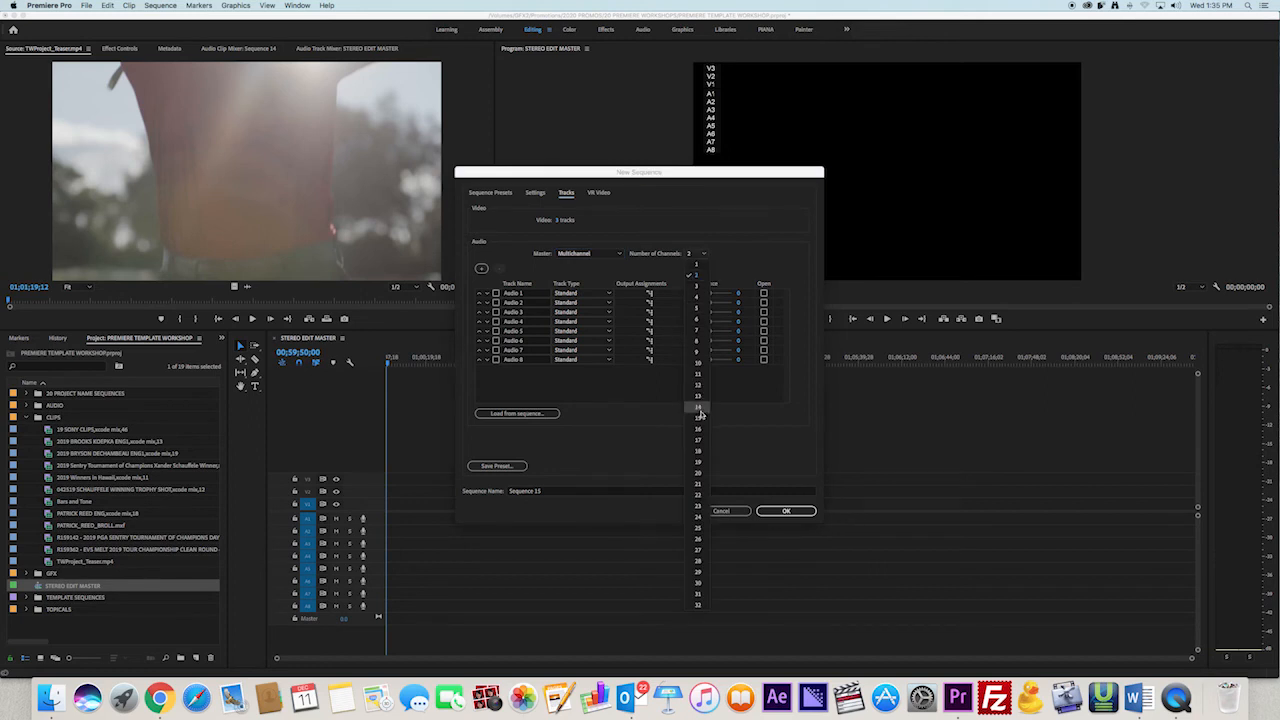
{"action": "left_click", "coordinate": [697, 343]}
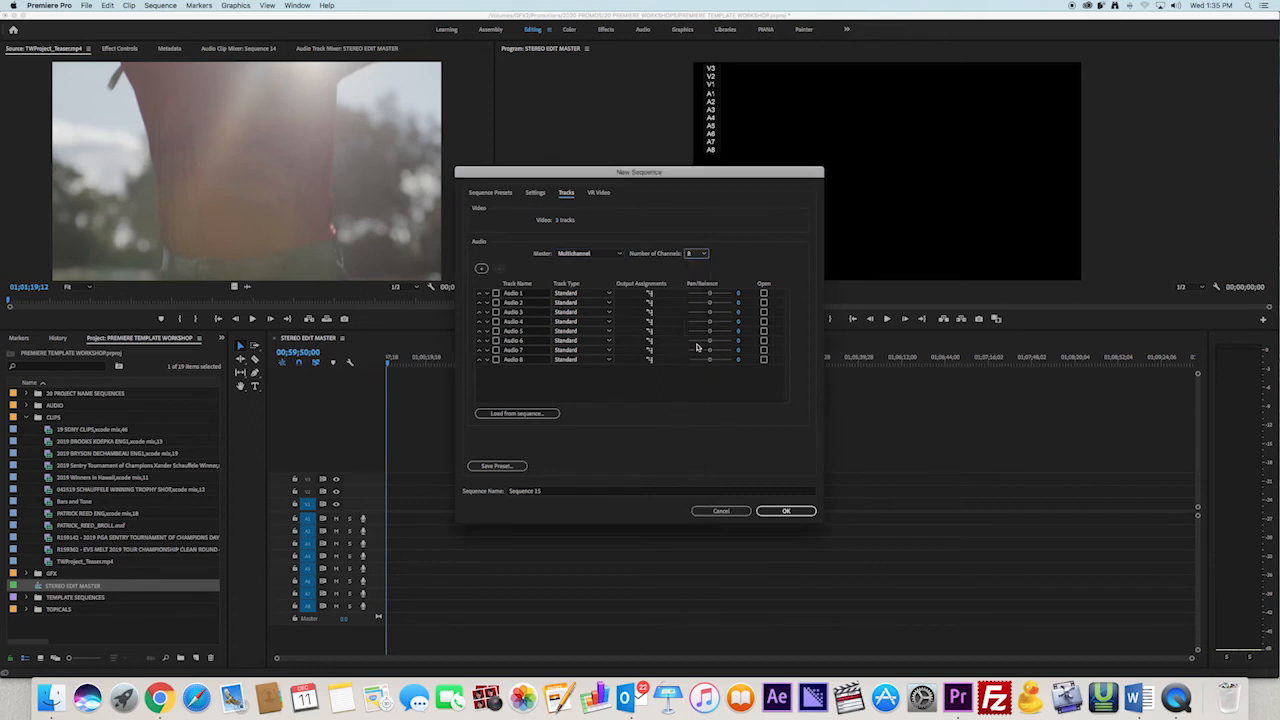
- Change the track type of Audio 1 through Audio 8 to Mono
{"action": "left_click", "coordinate": [597, 296]}
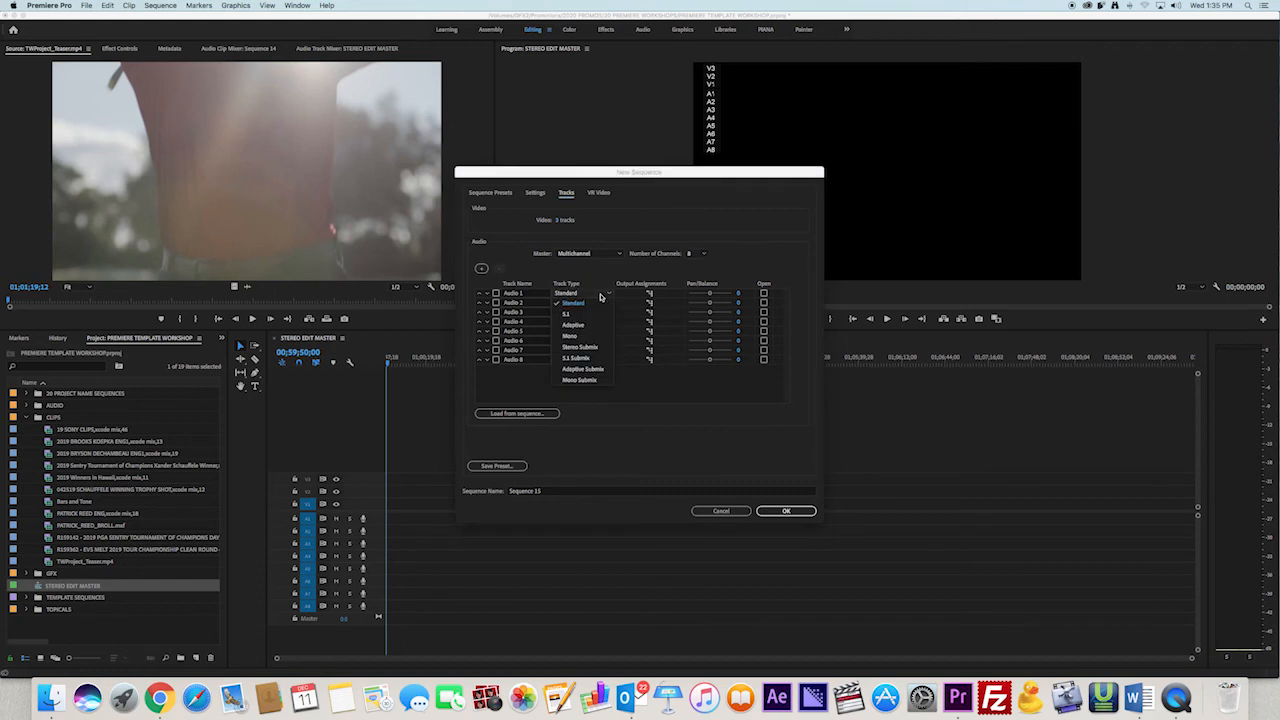
{"action": "left_click", "coordinate": [580, 340]}
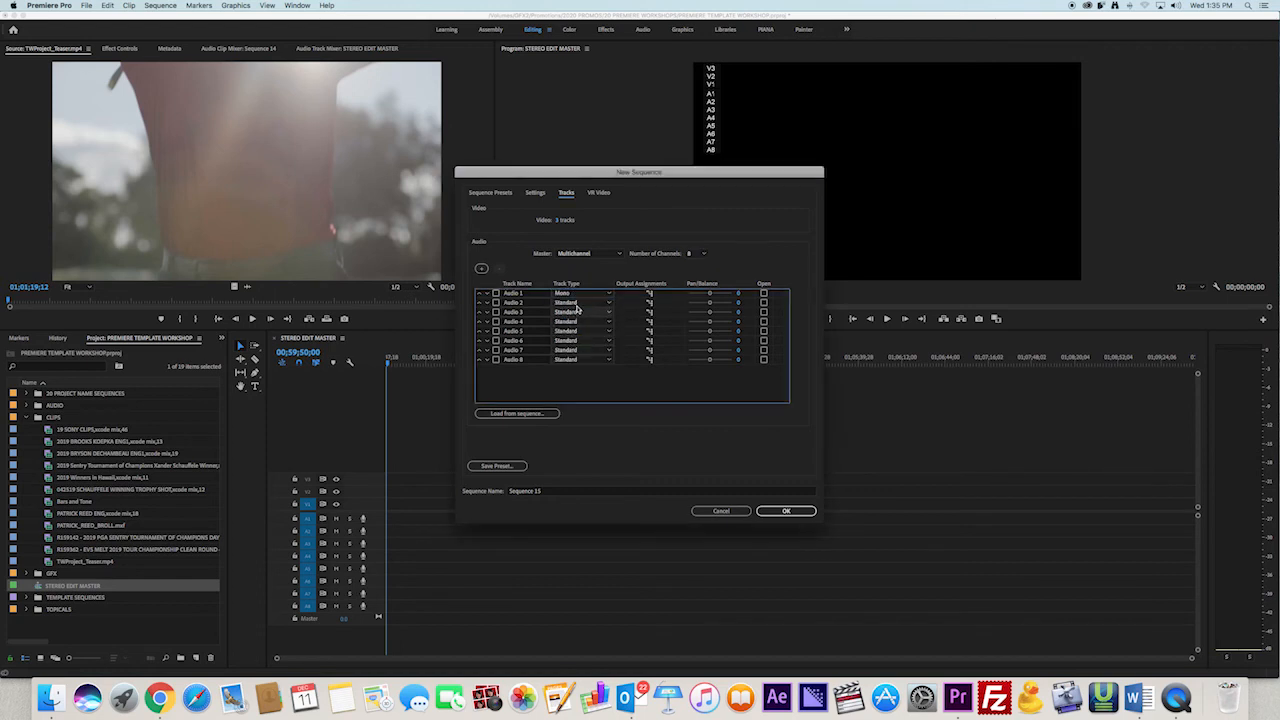
{"action": "left_click", "coordinate": [580, 302]}
{"action": "left_click", "coordinate": [576, 348]}
{"action": "left_click", "coordinate": [575, 312]}
{"action": "left_click", "coordinate": [570, 356]}
{"action": "left_click", "coordinate": [567, 321]}
{"action": "left_click", "coordinate": [567, 364]}
{"action": "left_click", "coordinate": [565, 331]}
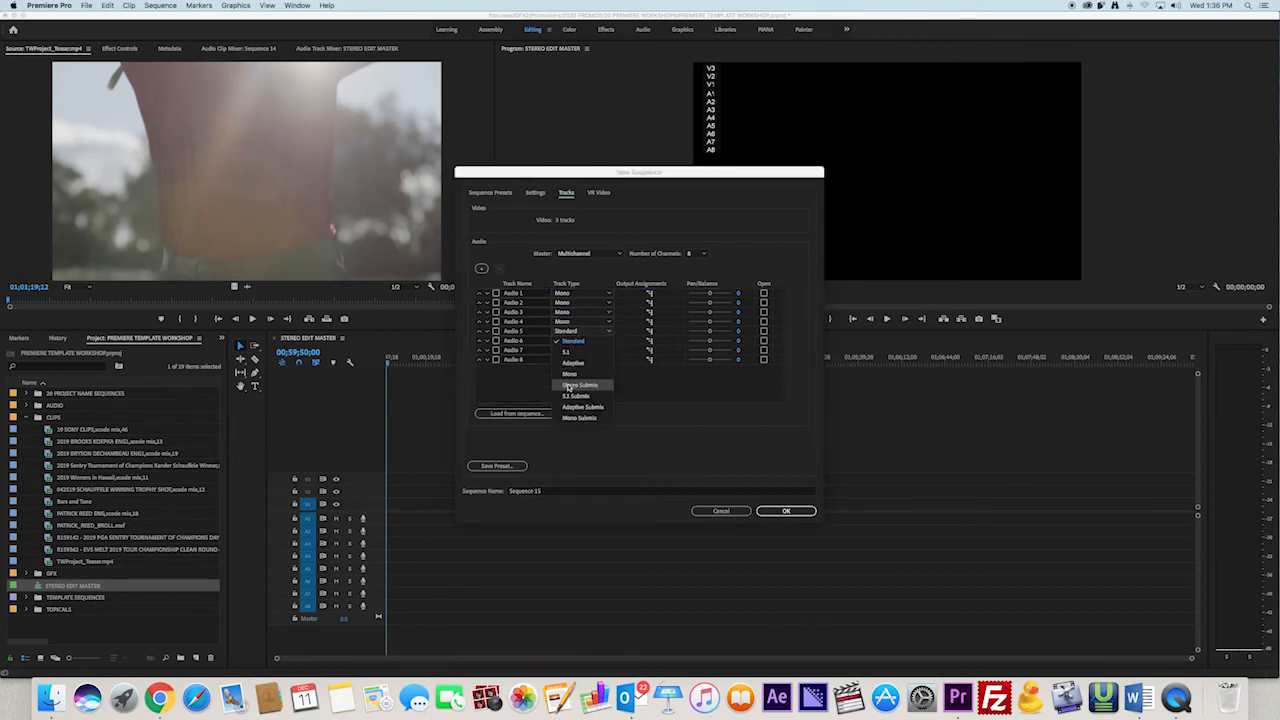
{"action": "left_click", "coordinate": [568, 373]}
{"action": "left_click", "coordinate": [566, 340]}
{"action": "left_click", "coordinate": [569, 383]}
{"action": "left_click", "coordinate": [566, 350]}
{"action": "left_click", "coordinate": [565, 352]}
{"action": "left_click", "coordinate": [563, 352]}
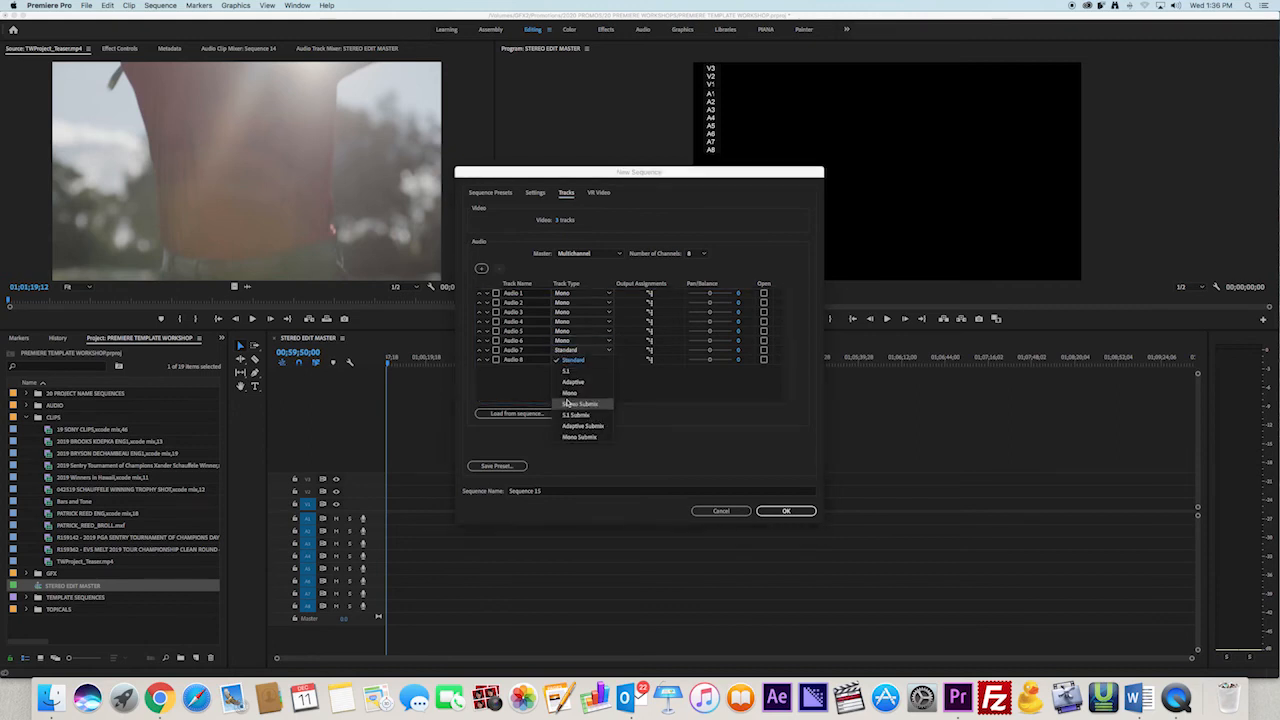
{"action": "left_click", "coordinate": [569, 392]}
{"action": "left_click", "coordinate": [567, 360]}
{"action": "left_click", "coordinate": [571, 404]}
- Pan the odd audio tracks to -100 and the even ones to 100, keeping Audio 1 and Audio 2 assigned to master channels 1-2
{"action": "left_click_drag", "start_coordinate": [709, 293], "coordinate": [755, 362]}
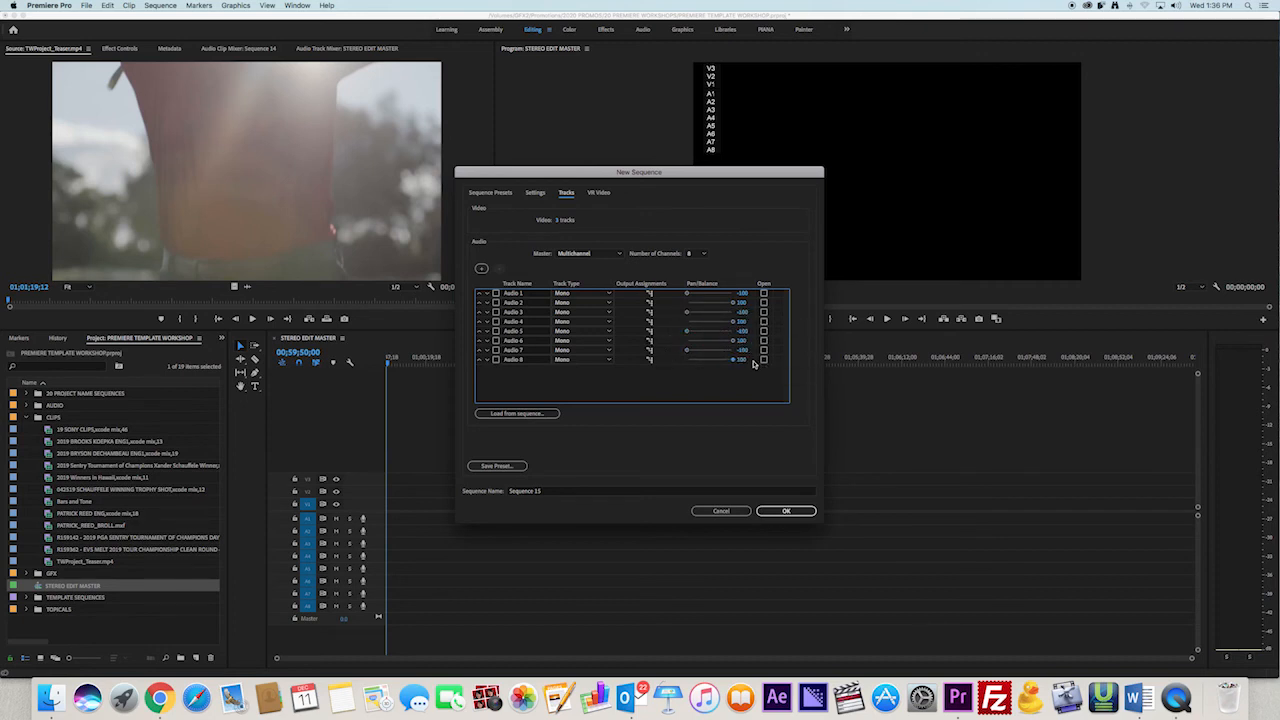
{"action": "left_click", "coordinate": [649, 293]}
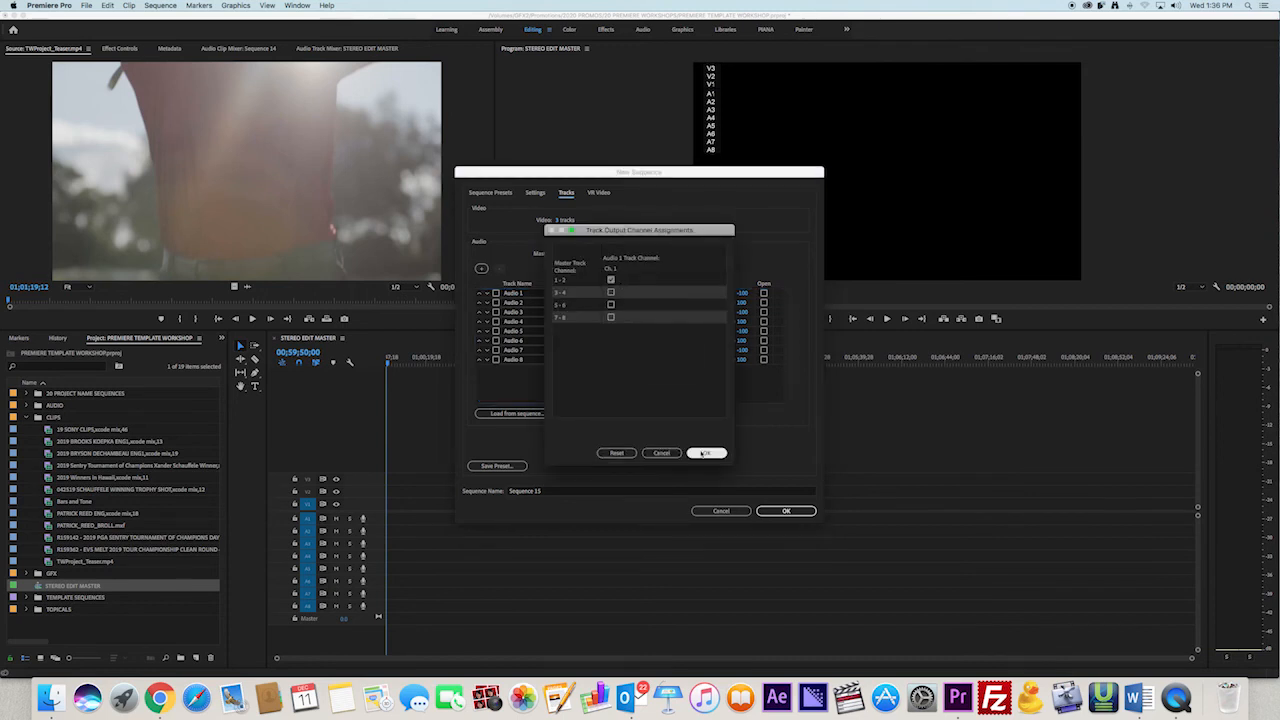
{"action": "left_click", "coordinate": [706, 453]}
{"action": "left_click", "coordinate": [650, 303]}
{"action": "left_click", "coordinate": [705, 453]}
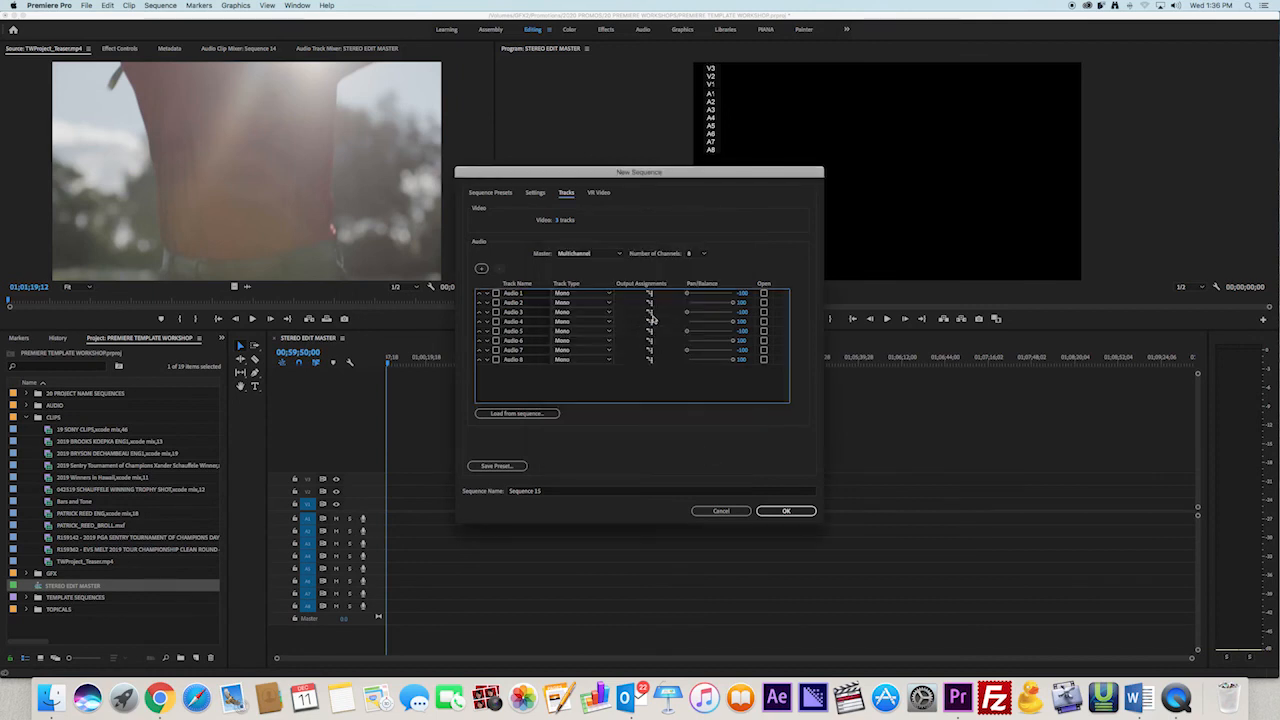
- Assign the outputs of Audio 3 and Audio 4 to master channels 3-4 only, instead of 1-2
{"action": "left_click", "coordinate": [650, 313]}
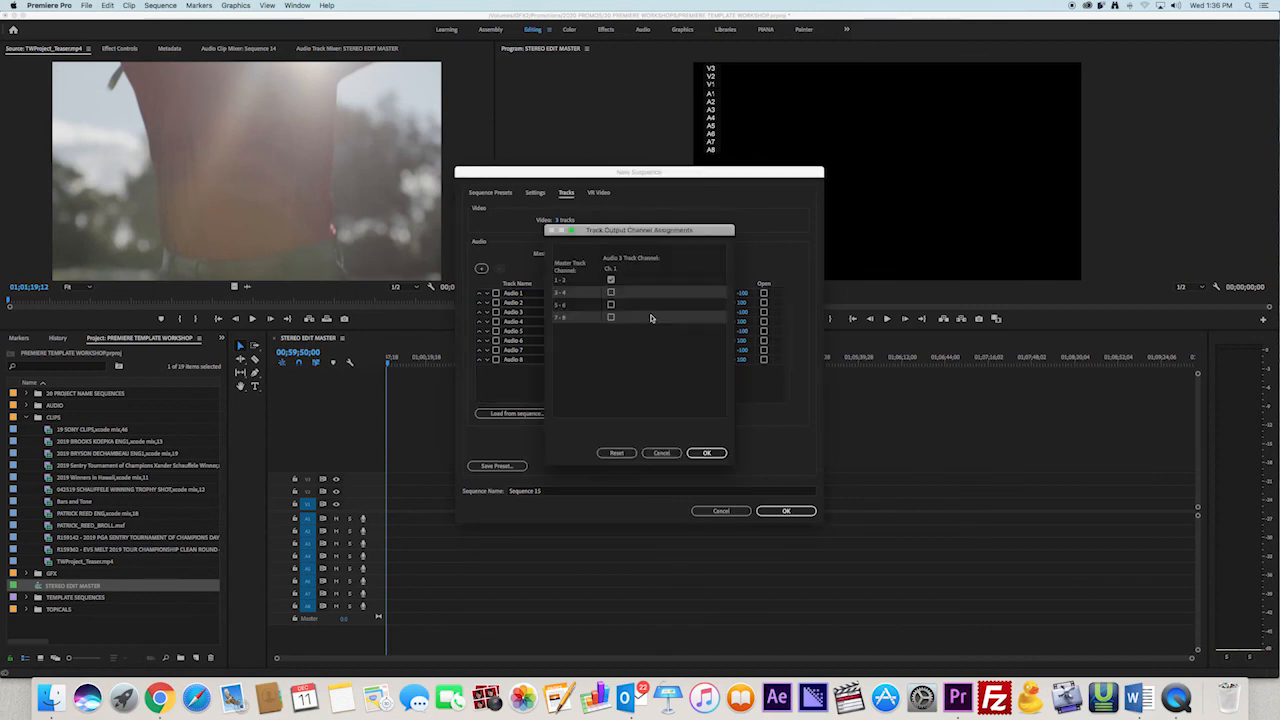
{"action": "left_click", "coordinate": [611, 292]}
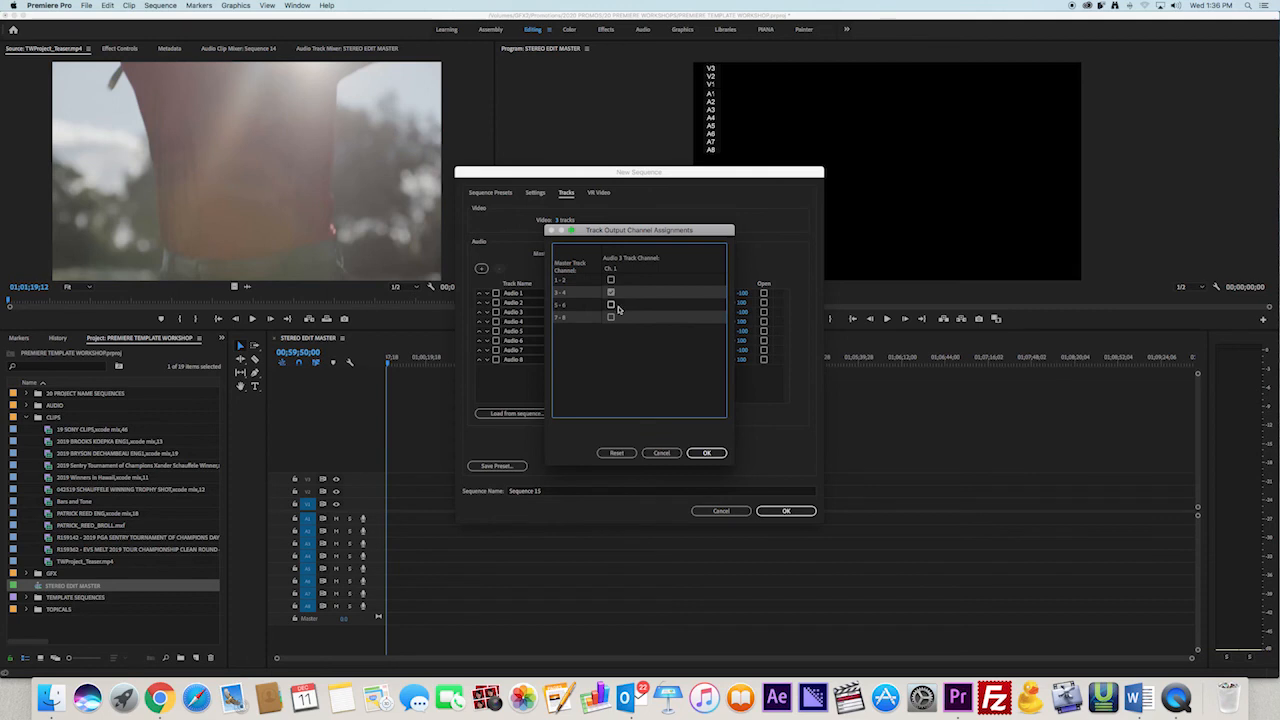
{"action": "left_click", "coordinate": [705, 453]}
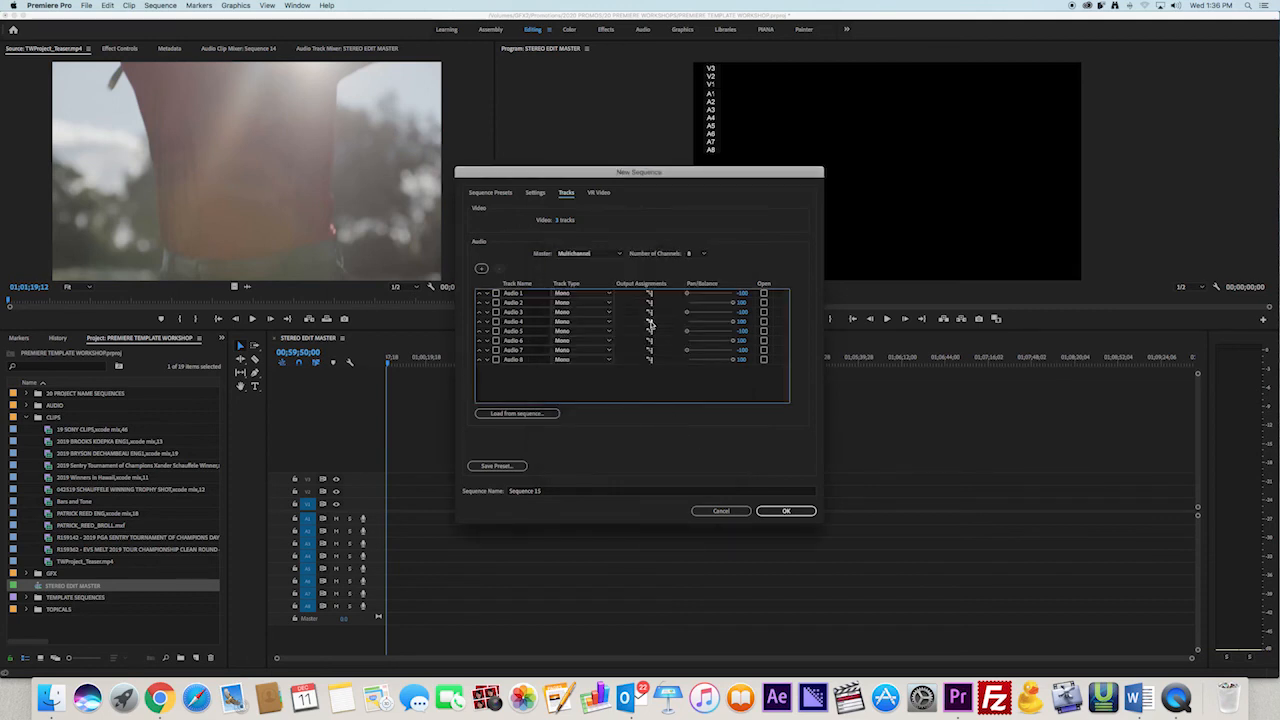
{"action": "left_click", "coordinate": [650, 322]}
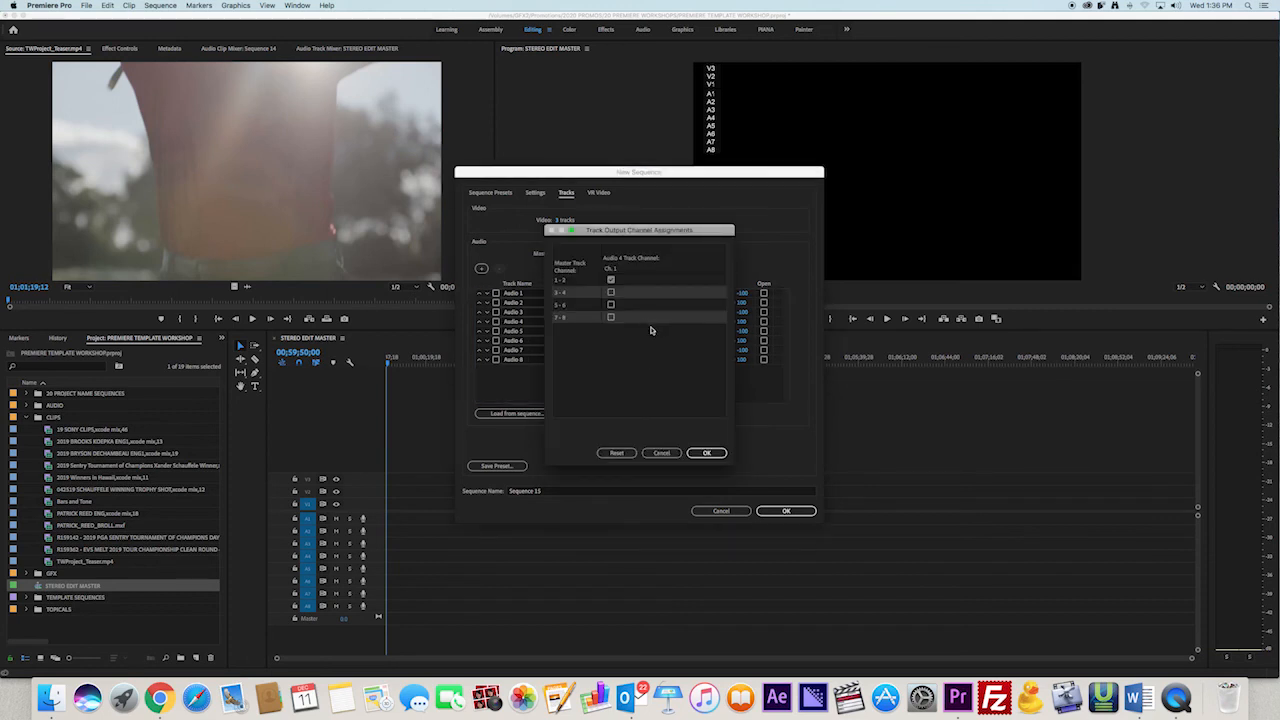
{"action": "left_click", "coordinate": [611, 292]}
{"action": "left_click", "coordinate": [706, 453]}
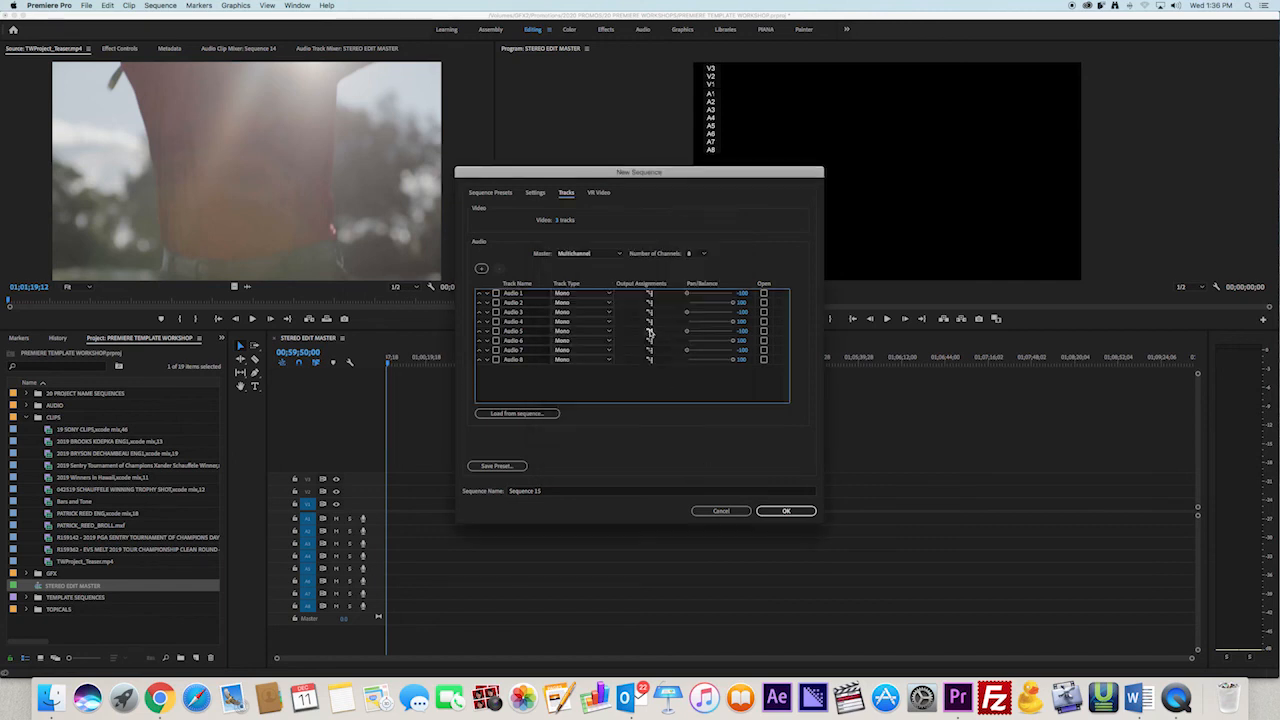
- Assign the outputs of Audio 5 and Audio 6 to master channels 5-6 only
{"action": "left_click", "coordinate": [650, 332]}
{"action": "left_click", "coordinate": [611, 305]}
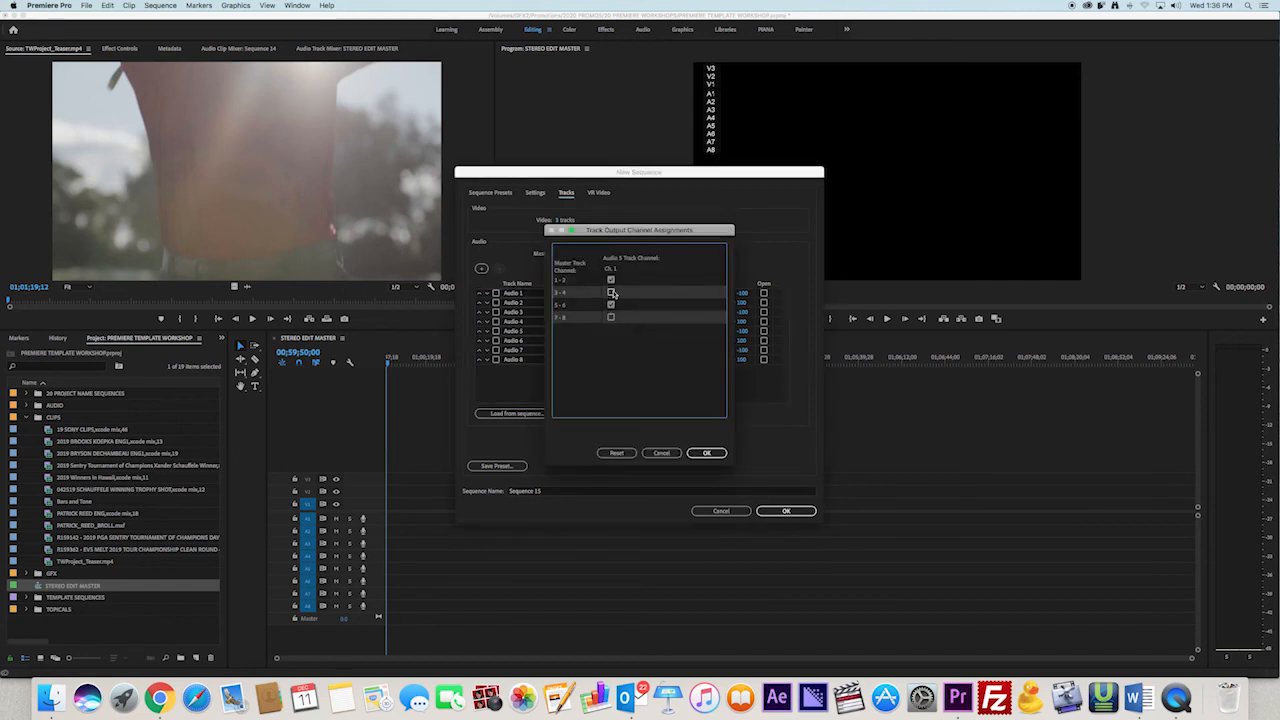
{"action": "left_click", "coordinate": [704, 452]}
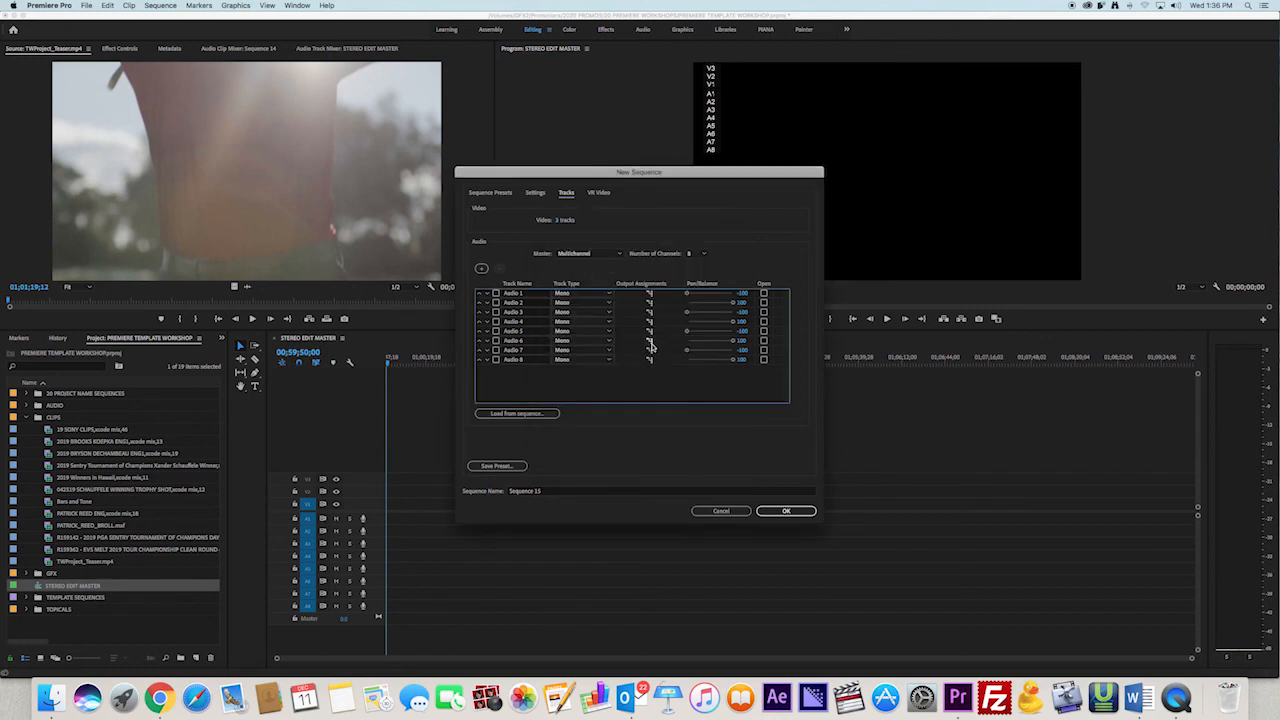
{"action": "left_click", "coordinate": [650, 342]}
{"action": "left_click", "coordinate": [611, 292]}
{"action": "left_click", "coordinate": [611, 305]}
{"action": "left_click", "coordinate": [706, 452]}
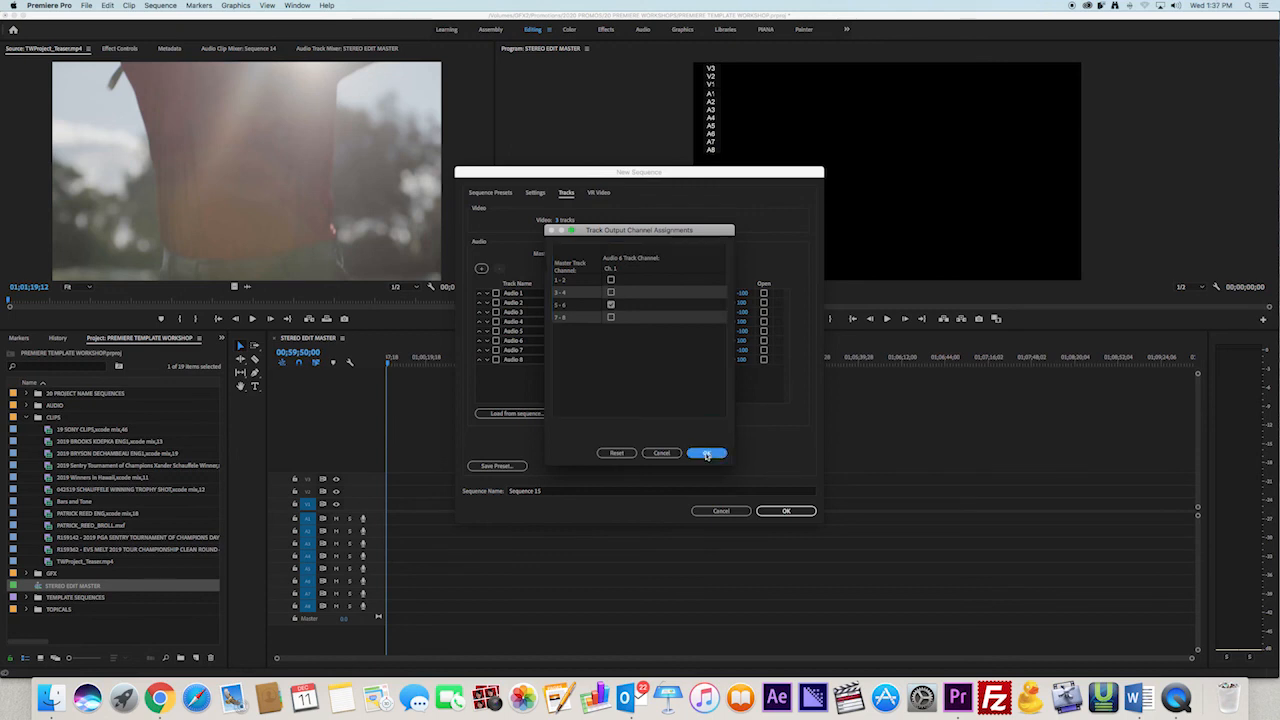
- Assign the outputs of Audio 7 and Audio 8 to master channels 7-8 only
{"action": "left_click", "coordinate": [649, 351]}
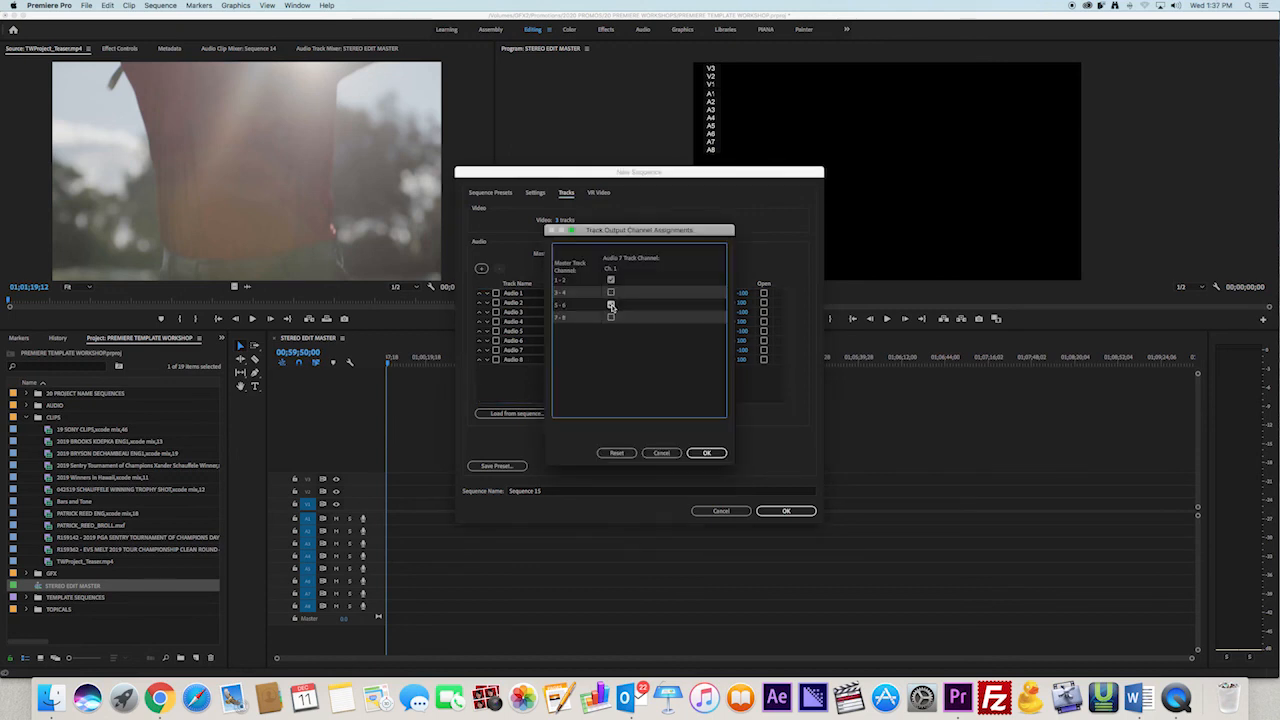
{"action": "left_click", "coordinate": [611, 317]}
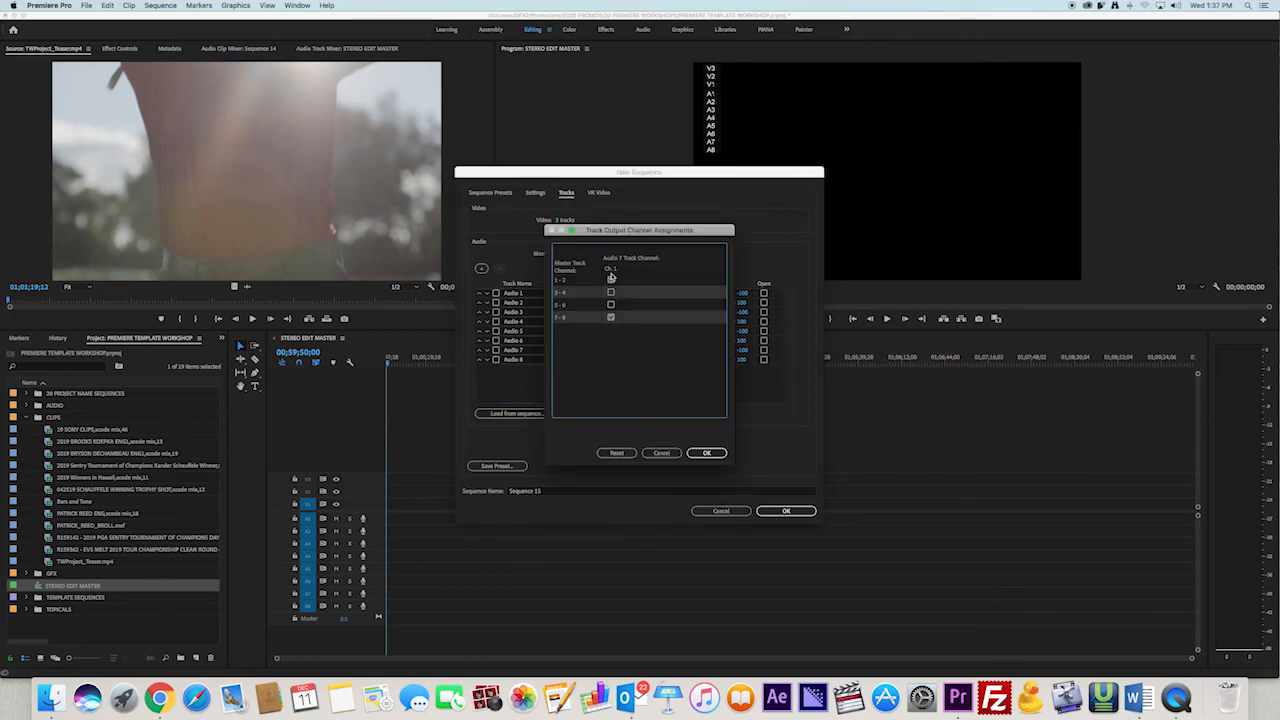
{"action": "left_click", "coordinate": [706, 452]}
{"action": "left_click", "coordinate": [649, 360]}
{"action": "left_click", "coordinate": [611, 281]}
{"action": "left_click", "coordinate": [706, 452]}
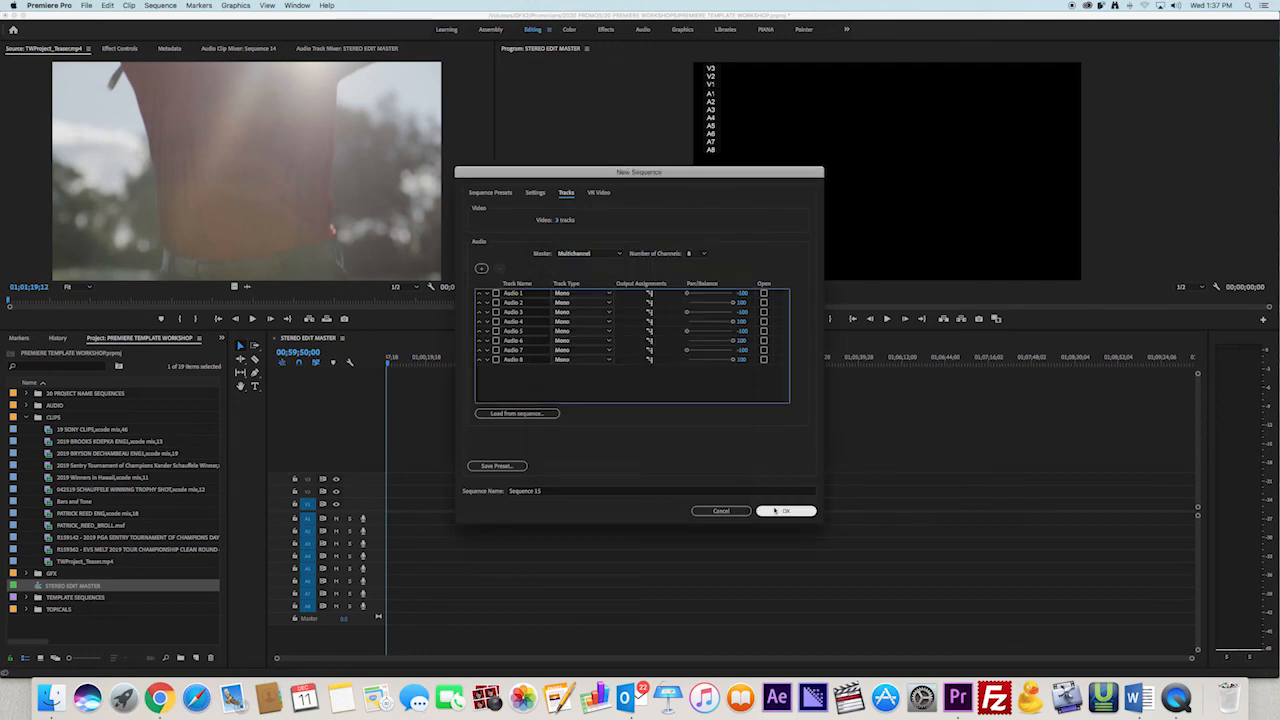
- Create the multichannel sequence and rename it as SPLIT SUB MASTER
{"action": "left_click", "coordinate": [774, 511]}
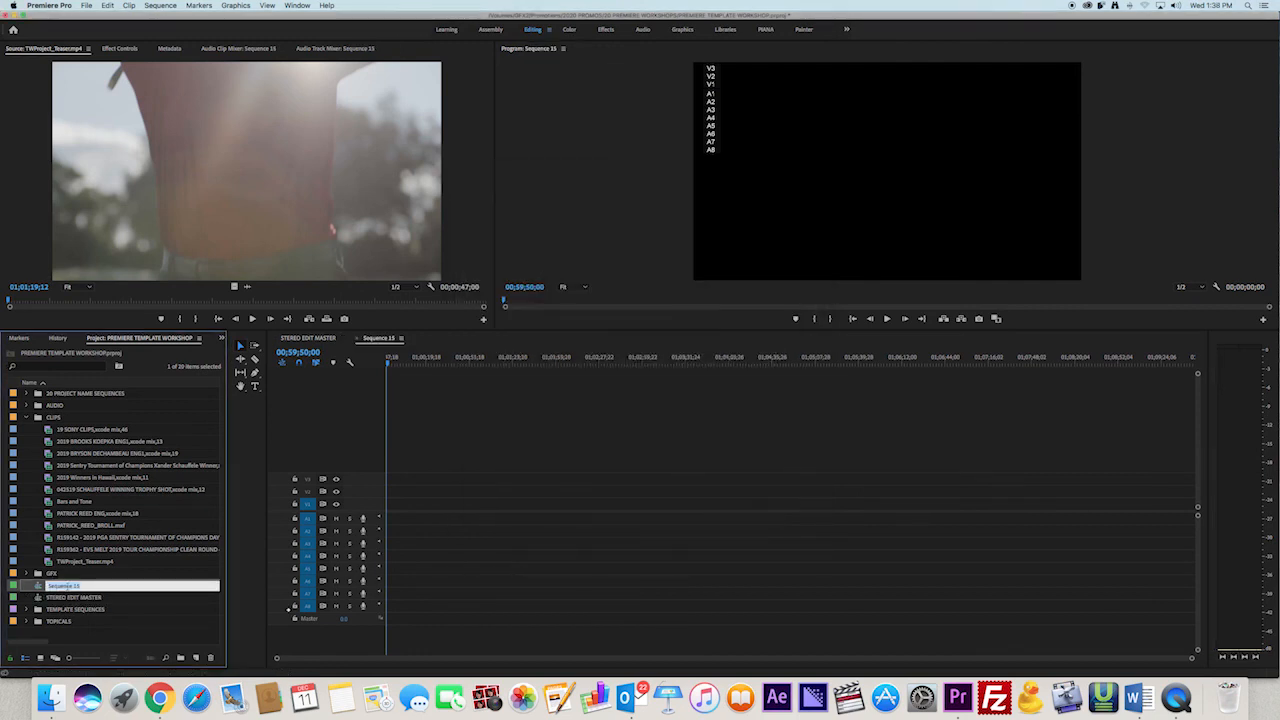
{"action": "type", "text": "S"}
{"action": "type", "text": "PLIT SUB MASTER"}
{"action": "key", "text": "Return"}
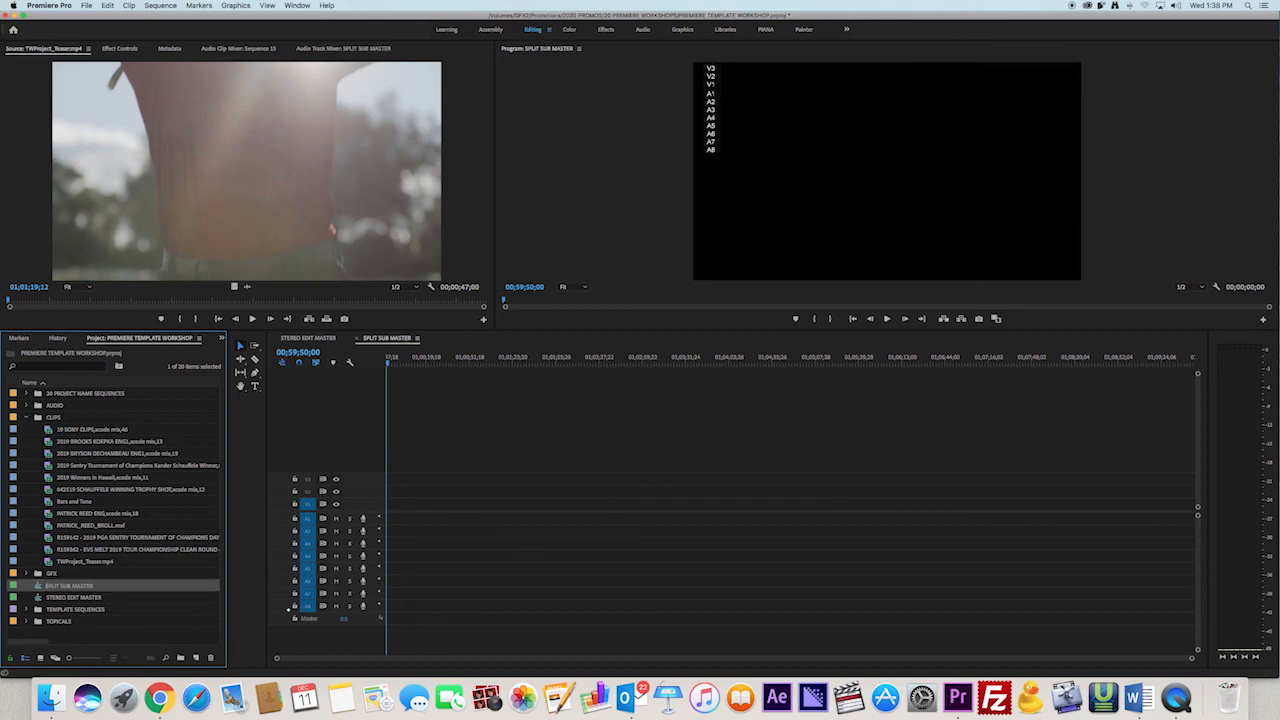